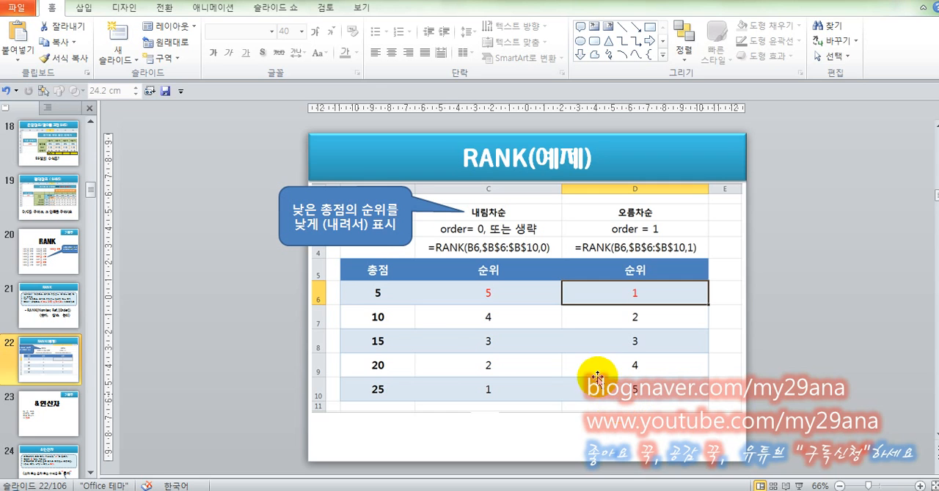
Switch to the exam PDF's task (1) on the RANK function and from there to the Excel workbook with the Top 8 audition table
{"action": "key", "text": "alt+Tab"}
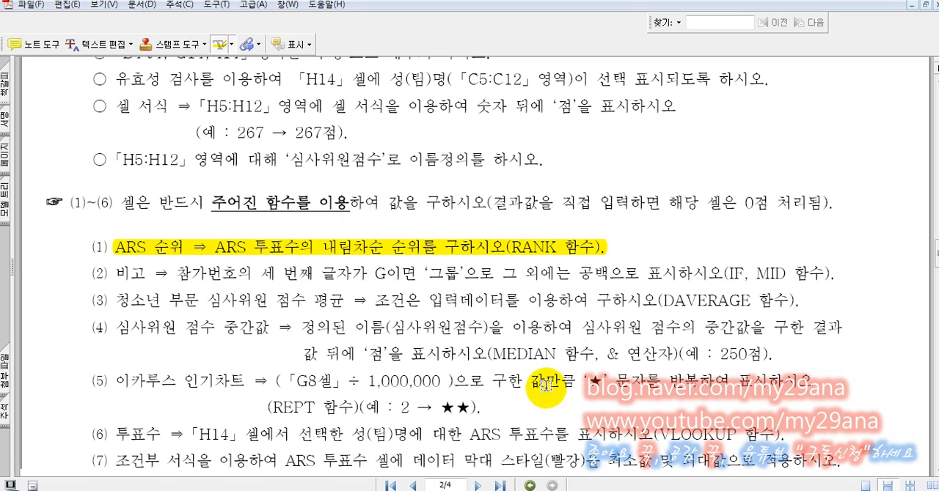
{"action": "mouse_move", "coordinate": [220, 490]}
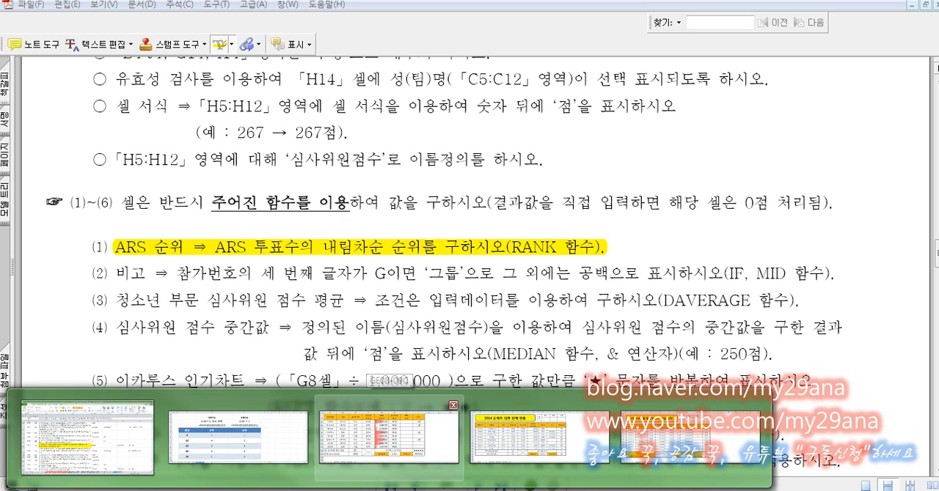
{"action": "left_click", "coordinate": [389, 442]}
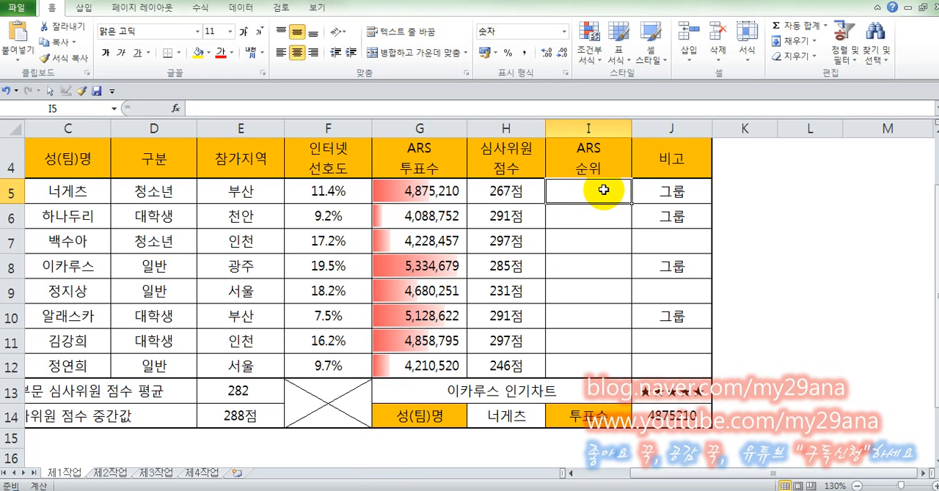
Examine the audition table and highlight the ARS vote counts in G5:G12 as the range for ranking
{"action": "scroll", "coordinate": [599, 198], "scroll_direction": "up", "scroll_amount": 1}
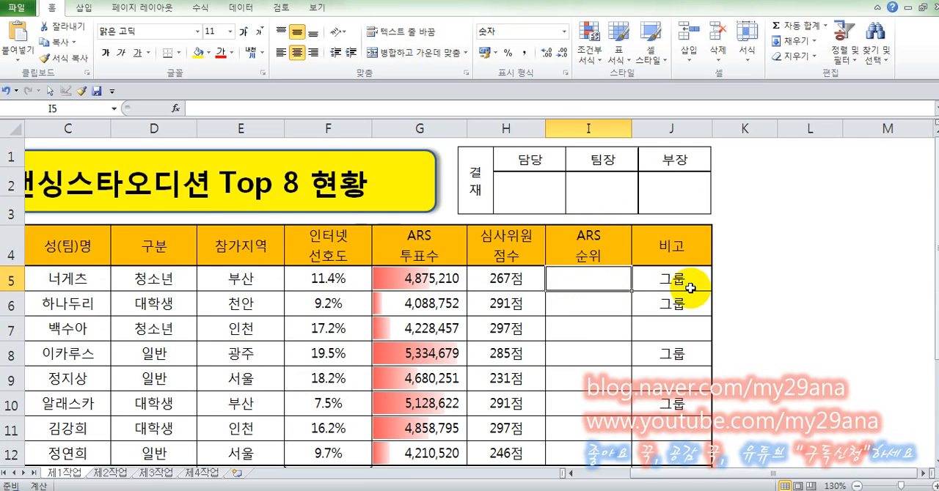
{"action": "scroll", "coordinate": [906, 235], "scroll_direction": "down", "scroll_amount": 1}
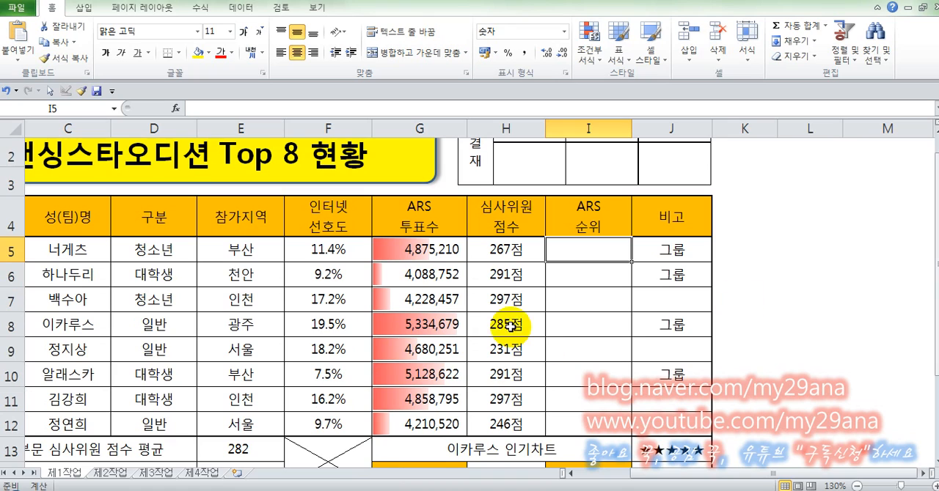
{"action": "left_click", "coordinate": [446, 252]}
{"action": "left_click_drag", "start_coordinate": [446, 251], "coordinate": [445, 417]}
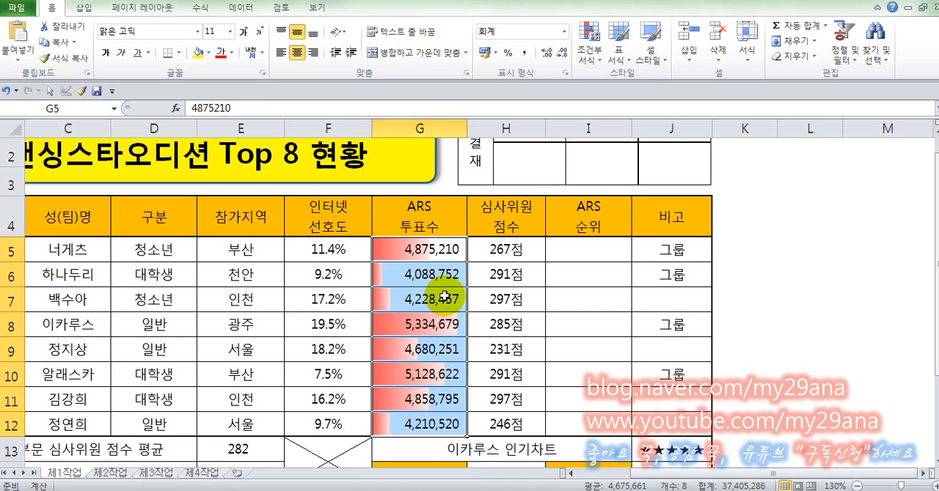
{"action": "left_click_drag", "start_coordinate": [446, 249], "coordinate": [441, 425]}
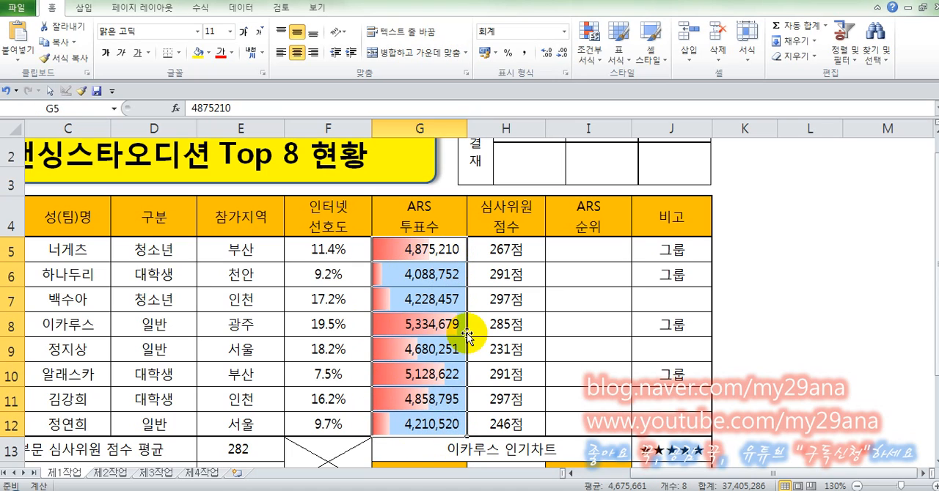
Begin the ARS rank formula in I5 as =RANKK(G5,G5:G12, picking the vote count cell and the vote count range
{"action": "left_click", "coordinate": [597, 253]}
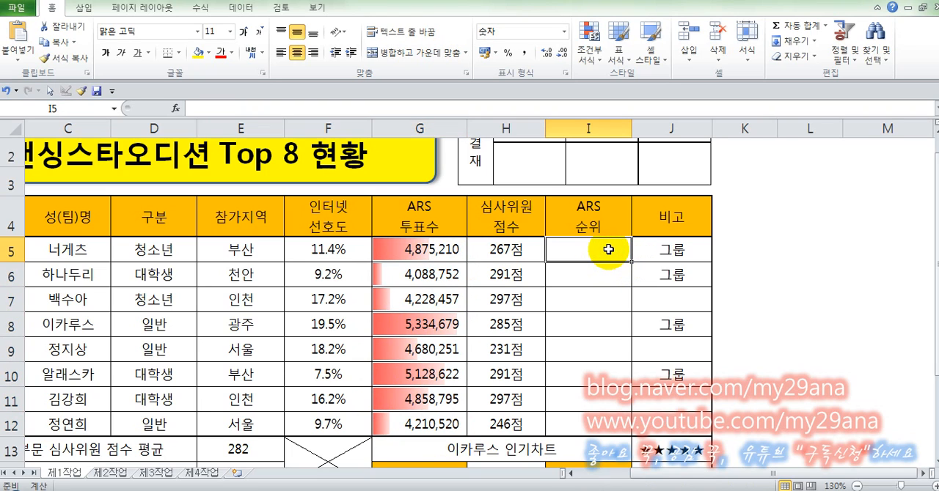
{"action": "type", "text": "=RA"}
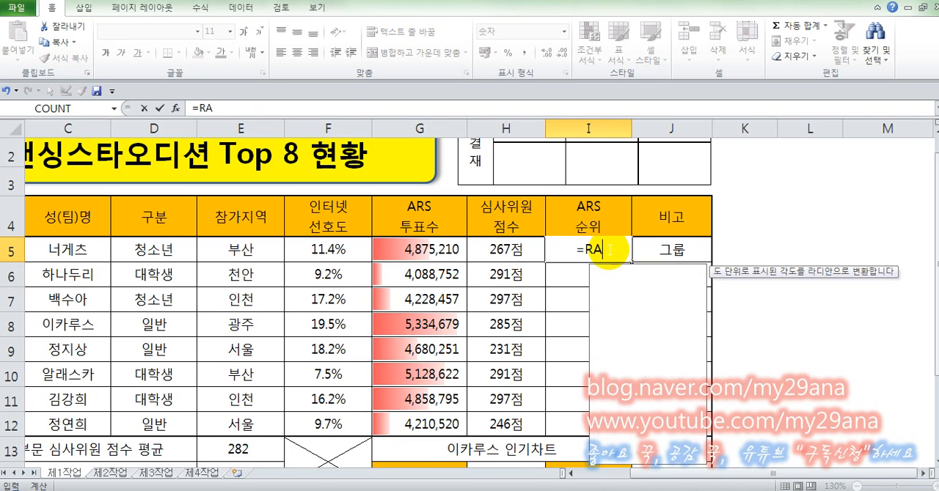
{"action": "type", "text": "NKK("}
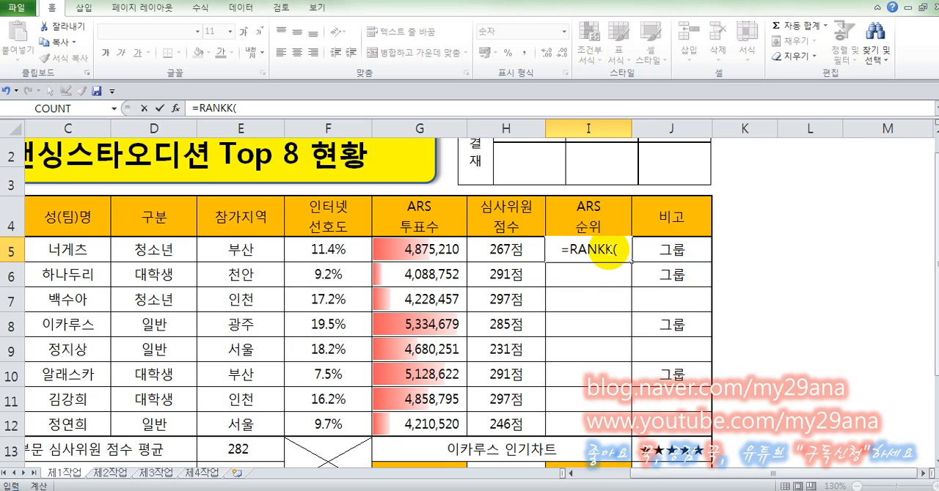
{"action": "left_click", "coordinate": [433, 250]}
{"action": "type", "text": ","}
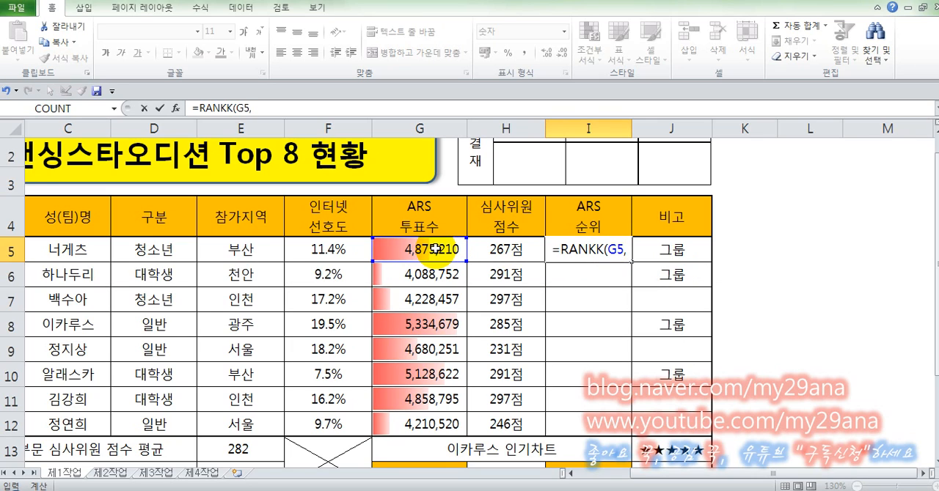
{"action": "left_click_drag", "start_coordinate": [435, 249], "coordinate": [437, 413]}
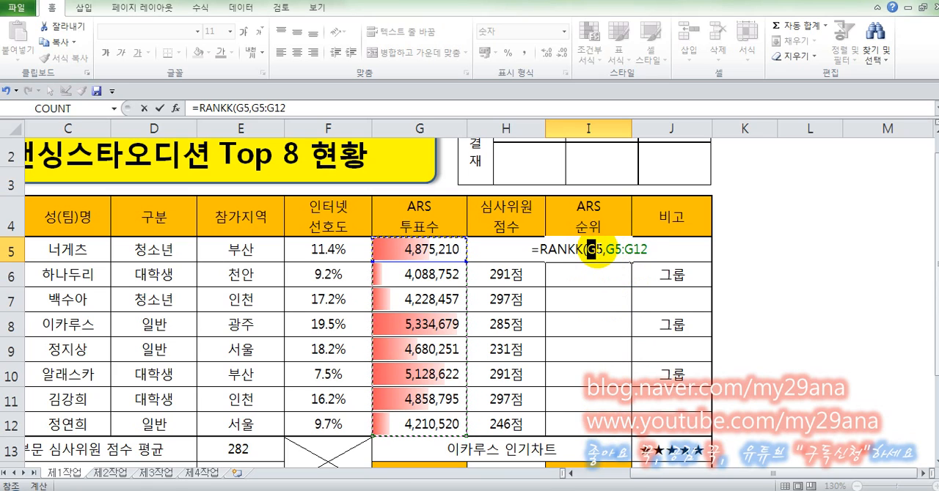
Lock the rows of the formula's range as G$5:G$12, close the bracket and enter the formula in I5
{"action": "double_click", "coordinate": [593, 250]}
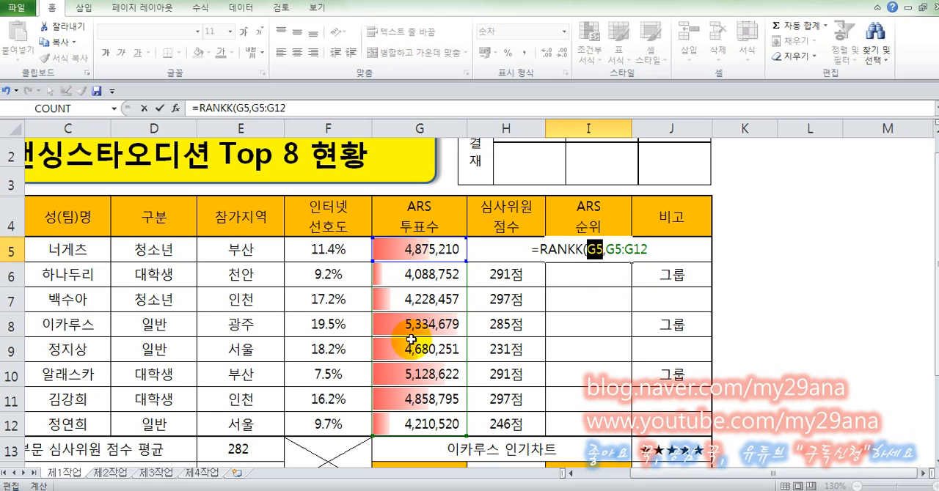
{"action": "left_click", "coordinate": [618, 254]}
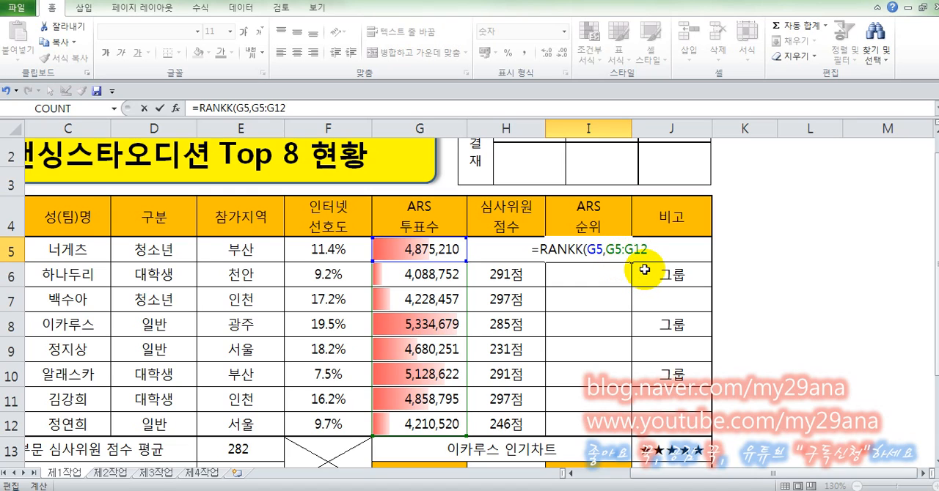
{"action": "key", "text": "F4"}
{"action": "key", "text": "F4"}
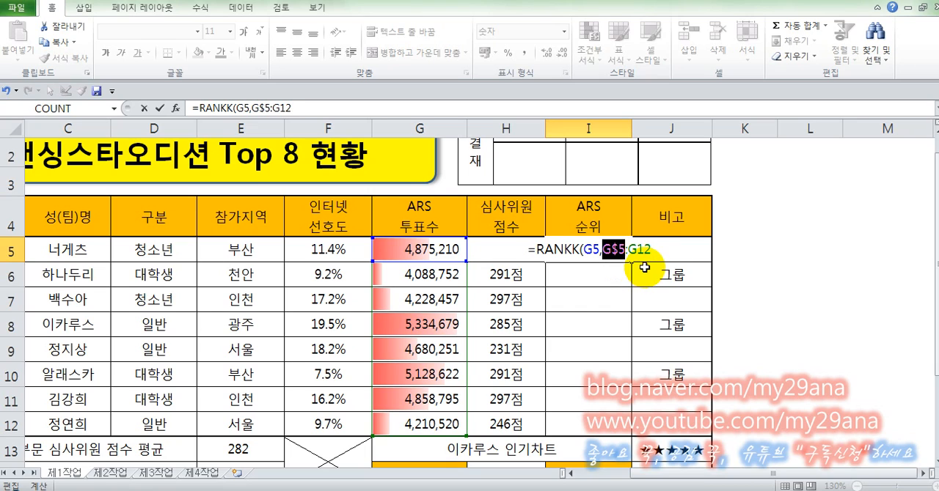
{"action": "left_click", "coordinate": [640, 250]}
{"action": "key", "text": "F4"}
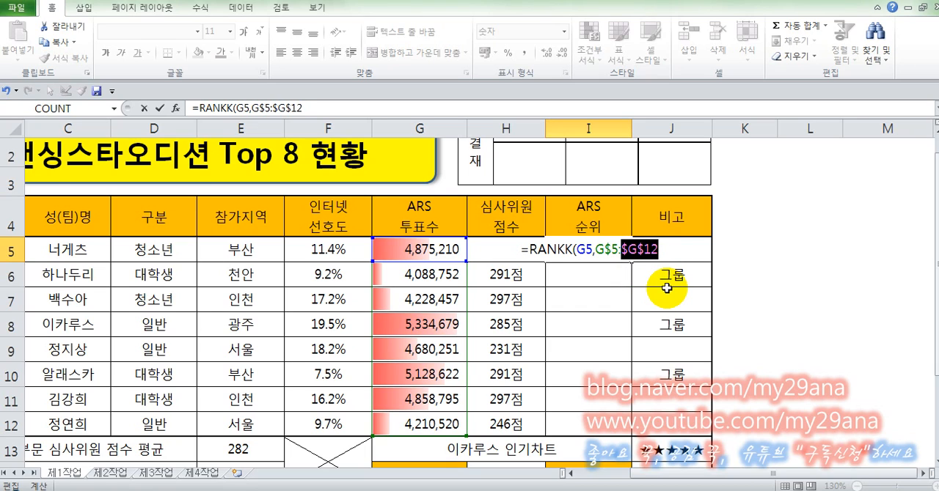
{"action": "key", "text": "F4"}
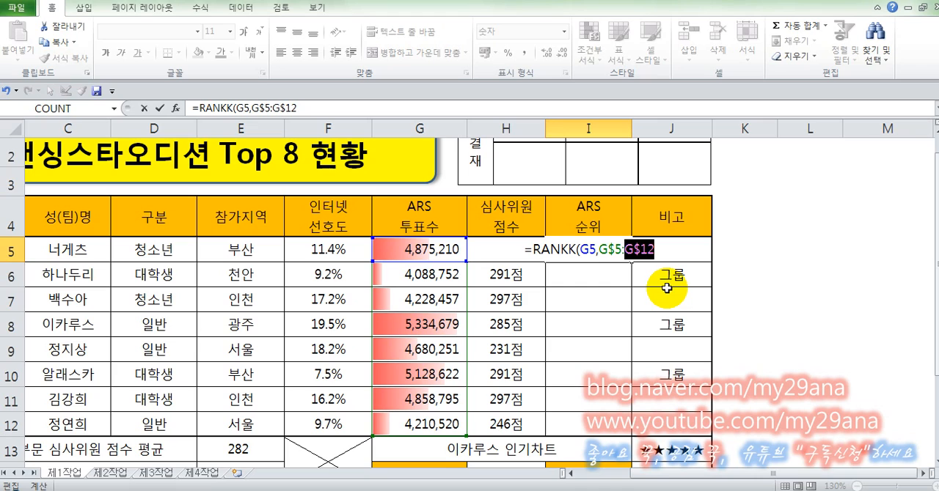
{"action": "key", "text": "Right"}
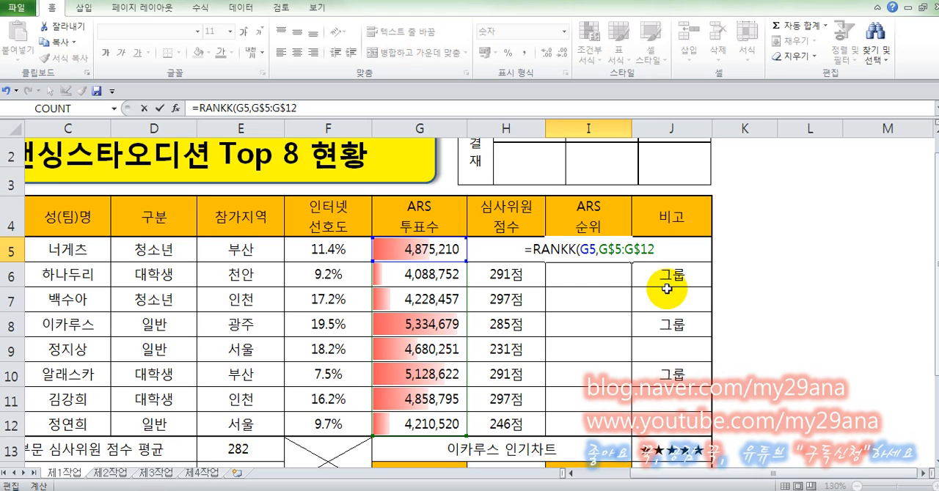
{"action": "type", "text": ")"}
{"action": "key", "text": "Return"}
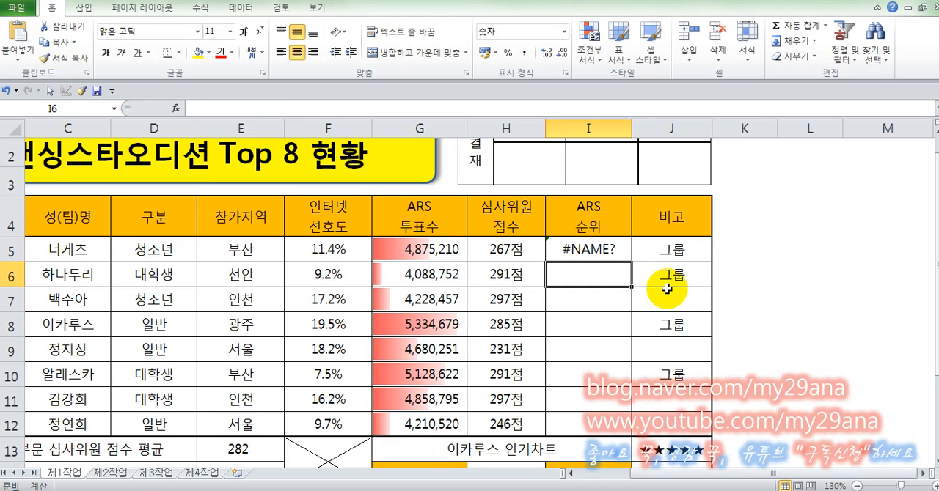
Correct the function name in I5 so the formula reads =RANK(G5,G$5:G$12)
{"action": "left_click", "coordinate": [603, 249]}
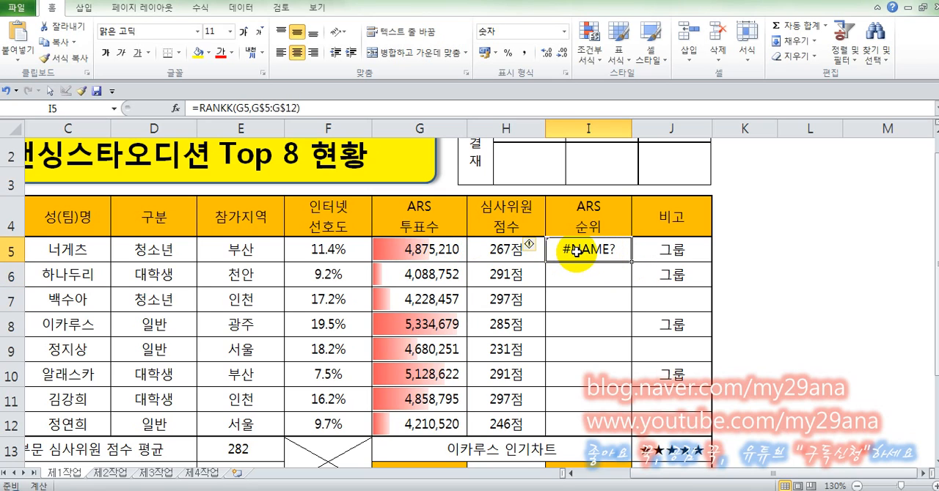
{"action": "left_click", "coordinate": [233, 108]}
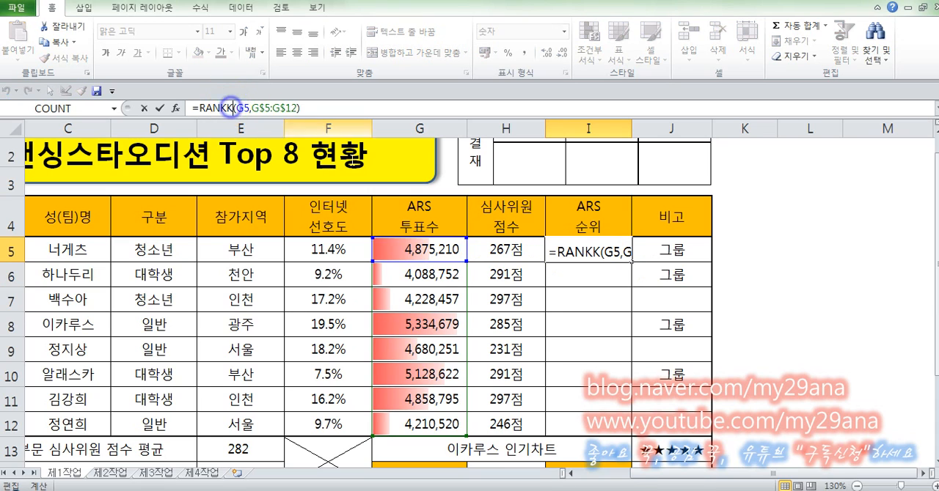
{"action": "key", "text": "BackSpace"}
{"action": "key", "text": "Return"}
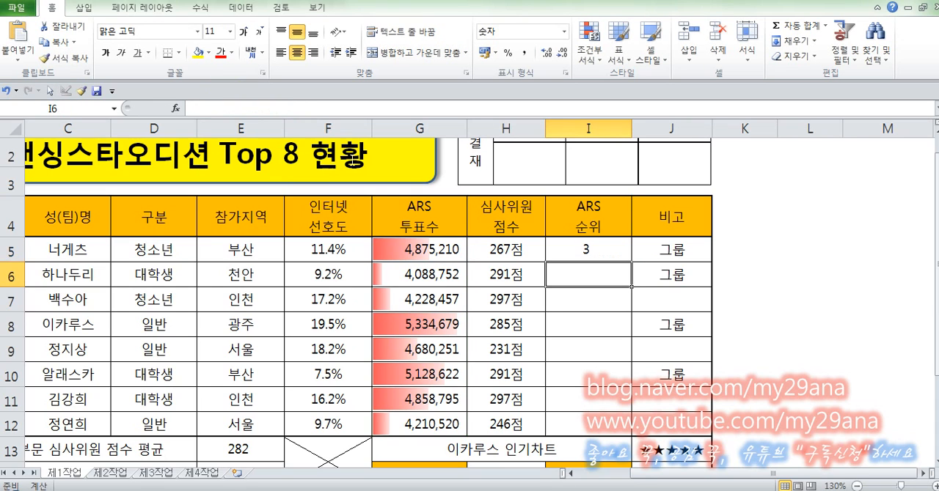
Fill the RANK formula from I5 down to I12 without copying the formatting
{"action": "left_click", "coordinate": [606, 246]}
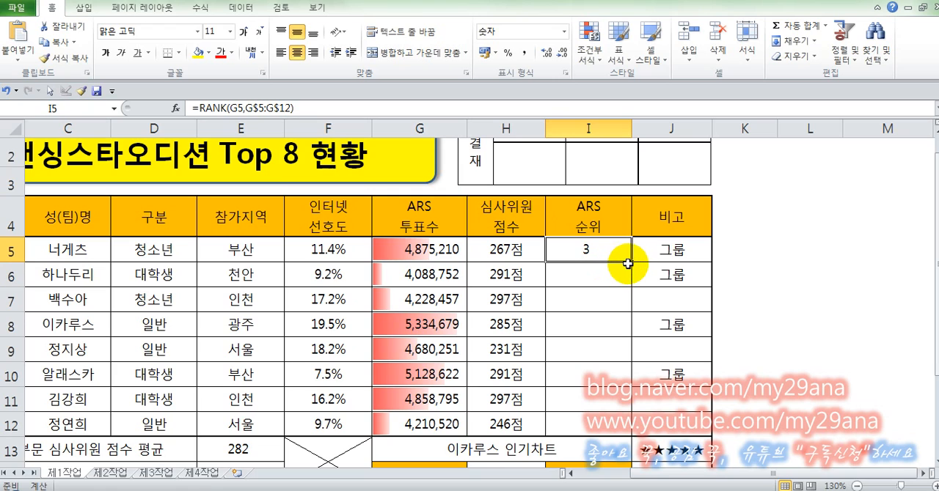
{"action": "left_click_drag", "start_coordinate": [631, 261], "coordinate": [638, 436]}
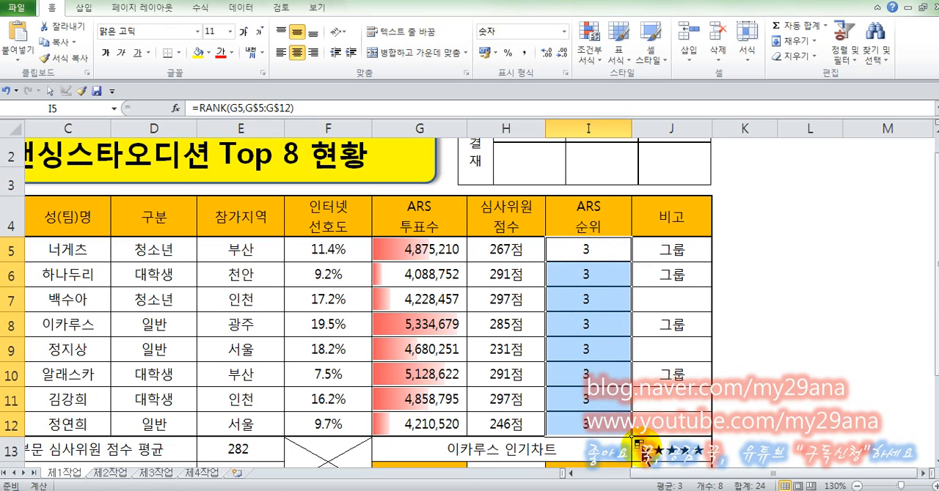
{"action": "left_click", "coordinate": [645, 449]}
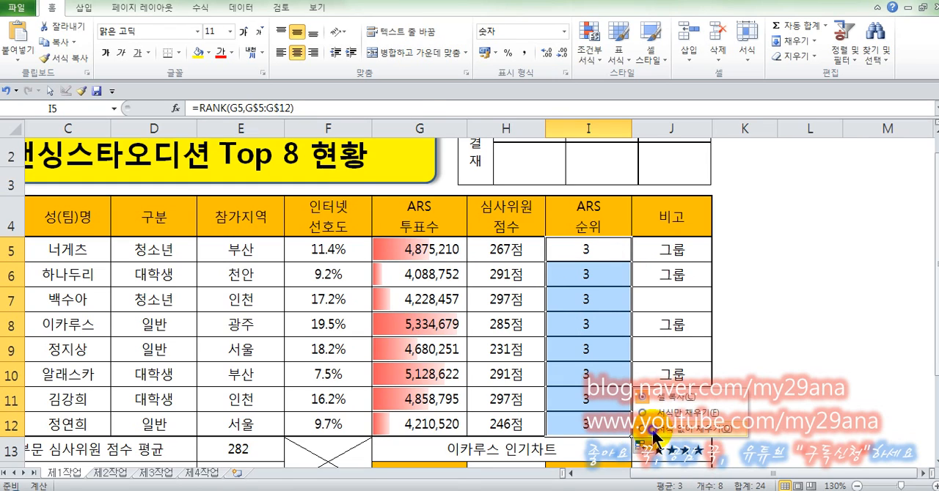
{"action": "left_click", "coordinate": [653, 431]}
Re-enter the RANK formulas in I5 through I12 one after another to recalculate the ARS ranks
{"action": "left_click", "coordinate": [597, 255]}
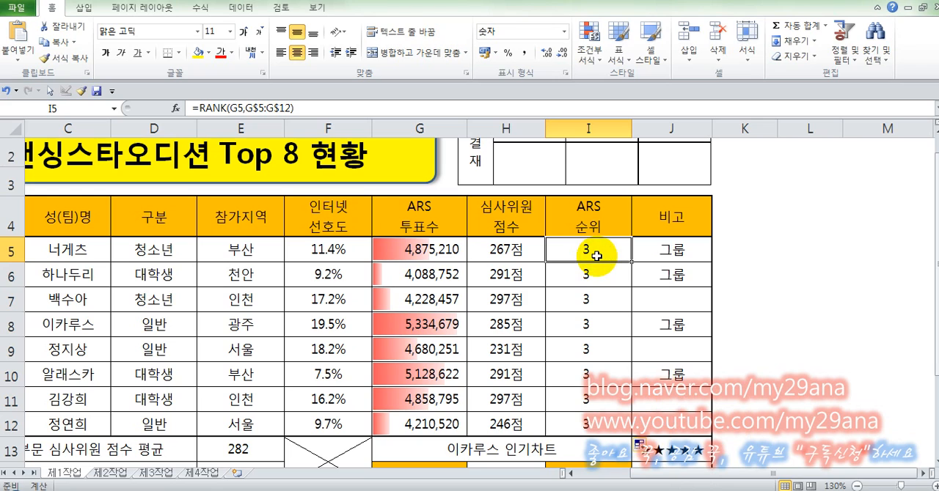
{"action": "key", "text": "F2"}
{"action": "key", "text": "Return"}
{"action": "key", "text": "F2"}
{"action": "key", "text": "Return"}
{"action": "key", "text": "F2"}
{"action": "key", "text": "Return"}
{"action": "key", "text": "F2"}
{"action": "key", "text": "Return"}
{"action": "key", "text": "F2"}
{"action": "key", "text": "Return"}
{"action": "key", "text": "F2"}
{"action": "key", "text": "Return"}
{"action": "key", "text": "F2"}
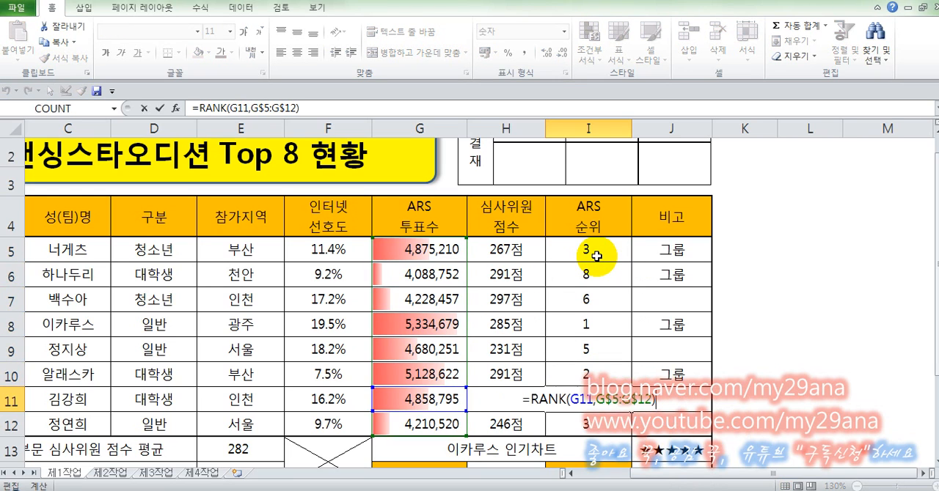
{"action": "key", "text": "Return"}
{"action": "key", "text": "F2"}
{"action": "key", "text": "Return"}
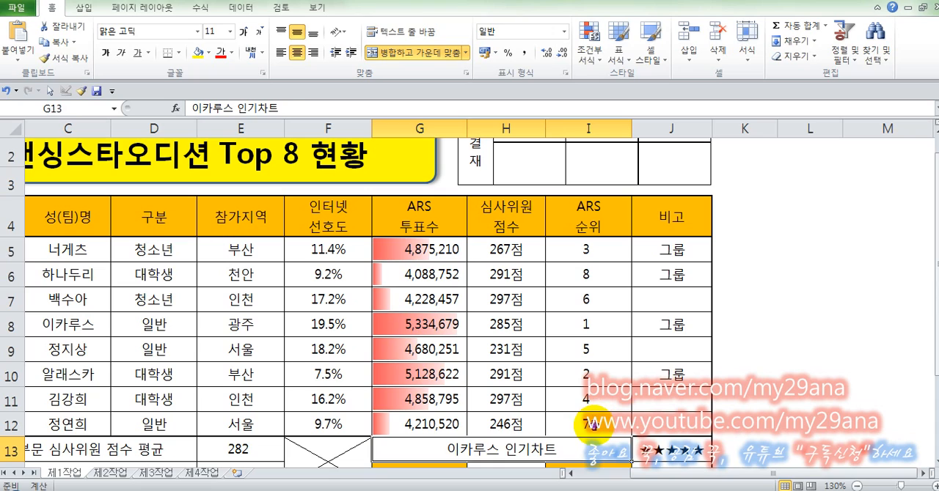
Inspect the RANK formula in I12, leave it as it is, and switch to the exam PDF's sales rank task
{"action": "double_click", "coordinate": [593, 422]}
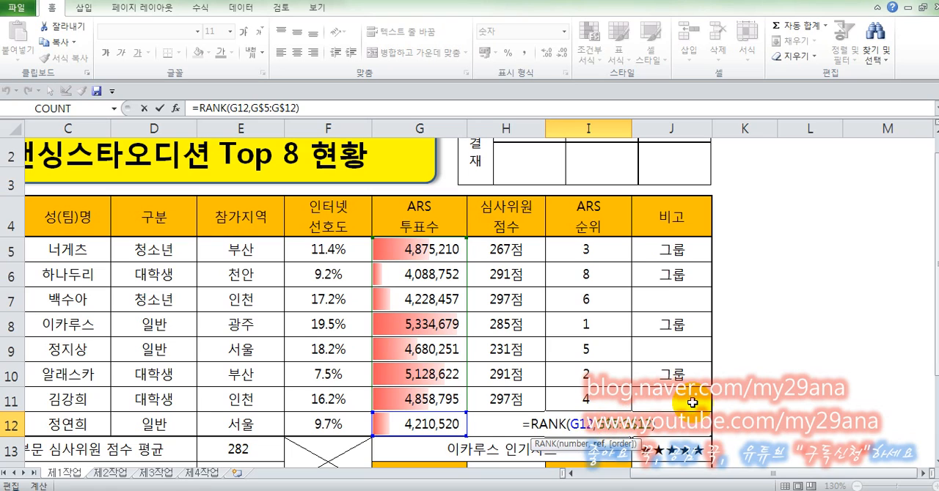
{"action": "key", "text": "ctrl+Return"}
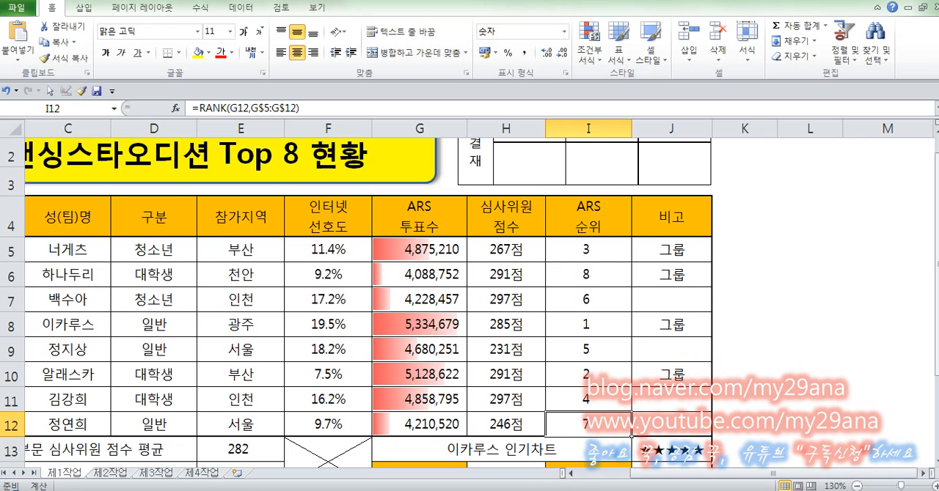
{"action": "left_click", "coordinate": [514, 437]}
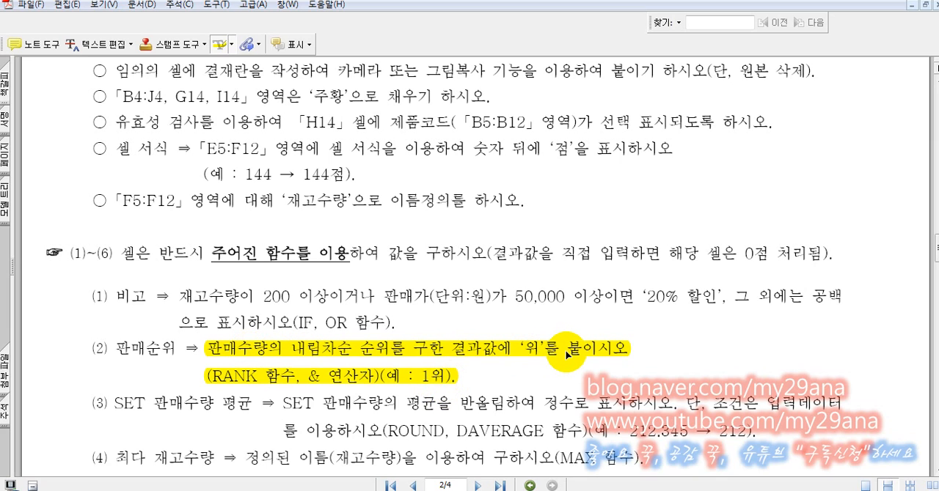
Switch to the 2014 clothing sales workbook, clear the sales ranks in J5:J12 and select J5
{"action": "key", "text": "alt+Tab"}
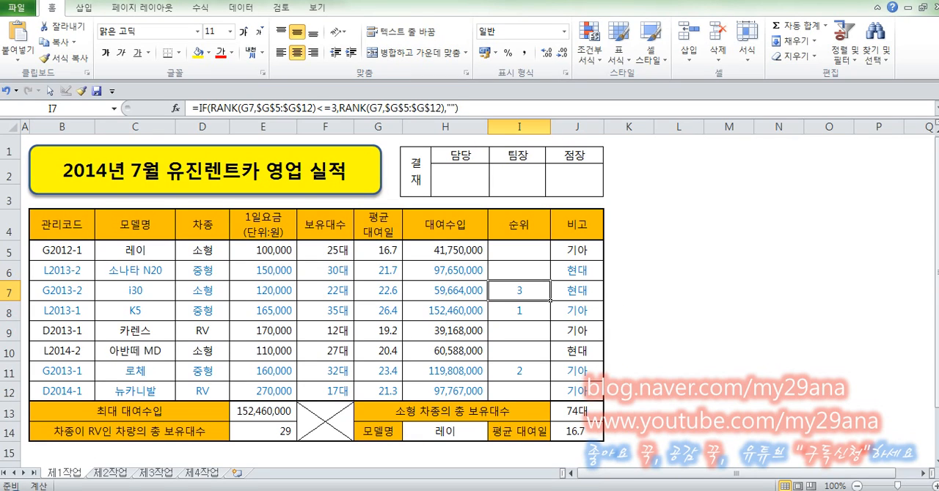
{"action": "key", "text": "alt+Tab"}
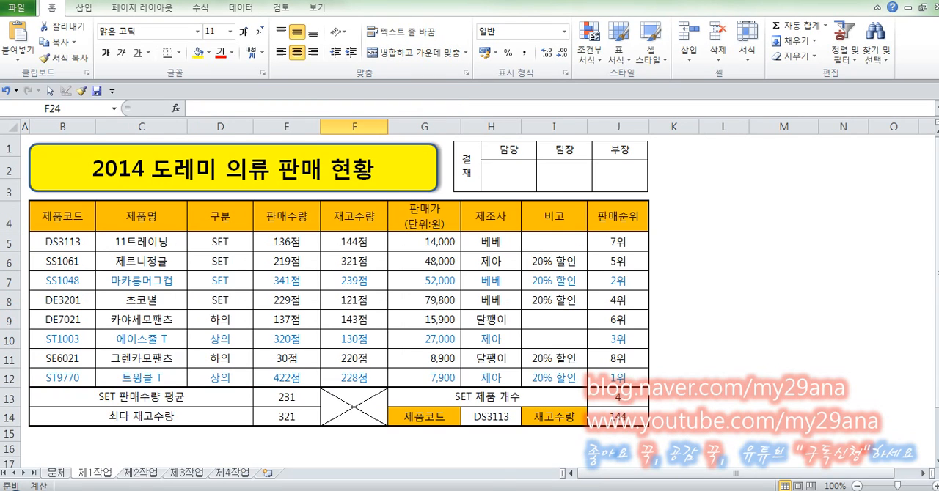
{"action": "left_click", "coordinate": [609, 245]}
{"action": "left_click_drag", "start_coordinate": [618, 239], "coordinate": [611, 378]}
{"action": "key", "text": "Delete"}
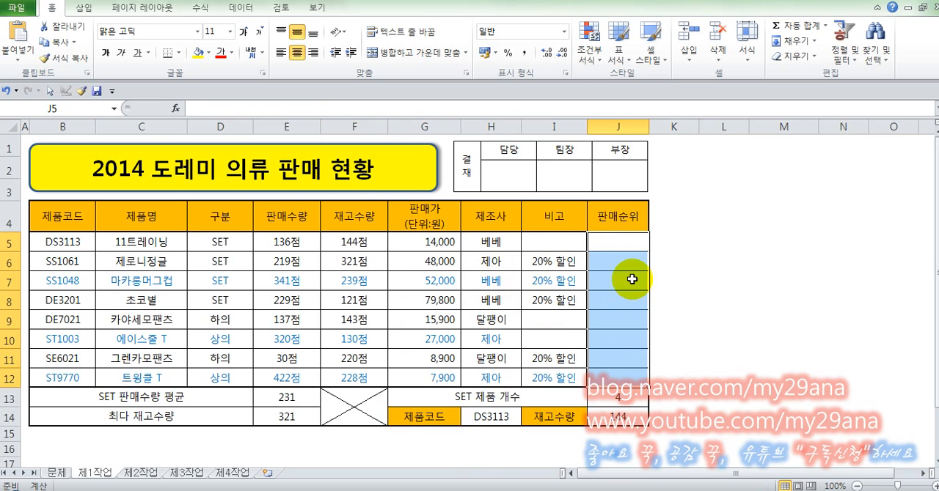
{"action": "left_click", "coordinate": [629, 238]}
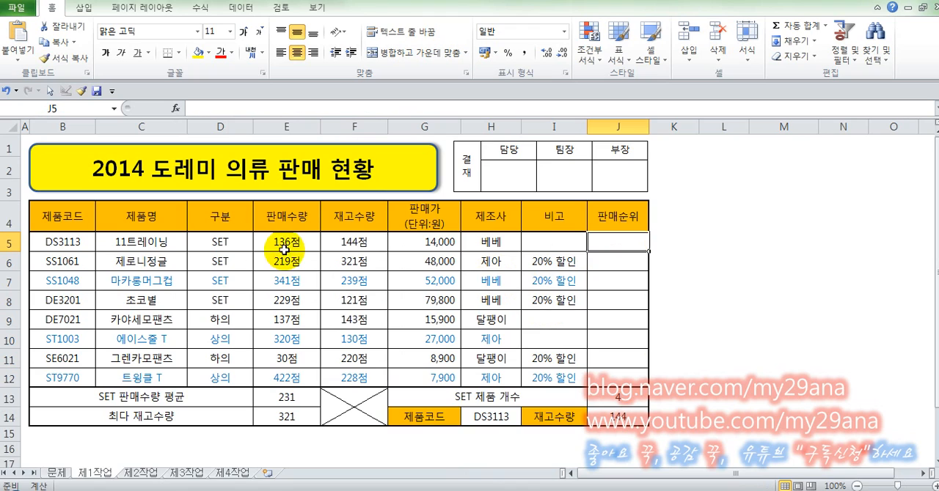
Fill the sales quantities in E5:E12 with yellow and select J5 in the sales rank column
{"action": "left_click_drag", "start_coordinate": [285, 241], "coordinate": [300, 374]}
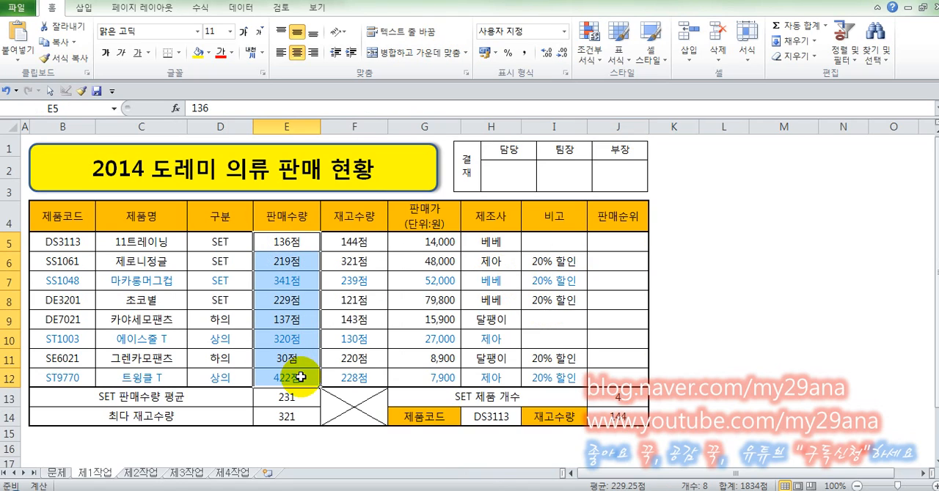
{"action": "left_click", "coordinate": [195, 54]}
{"action": "left_click", "coordinate": [608, 244]}
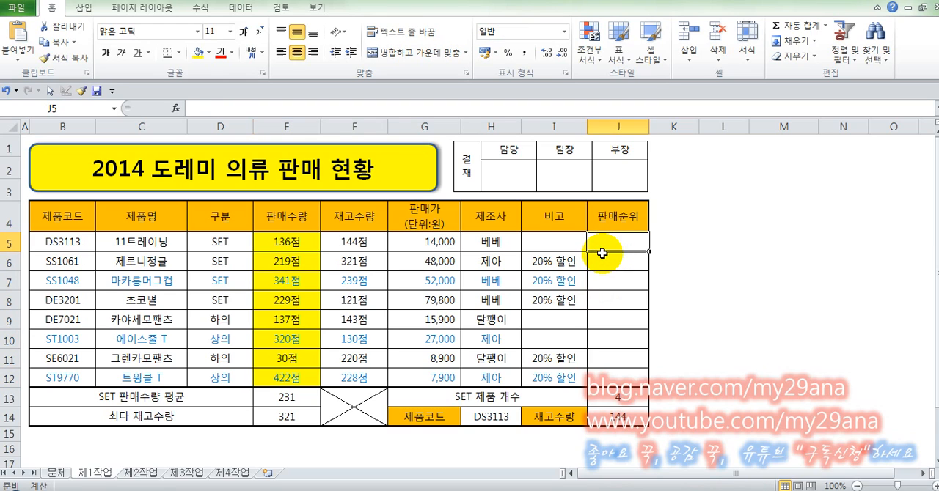
Start a RANK formula in J5 and open its function arguments dialog, moved clear of the sales quantity column
{"action": "type", "text": "=RANK("}
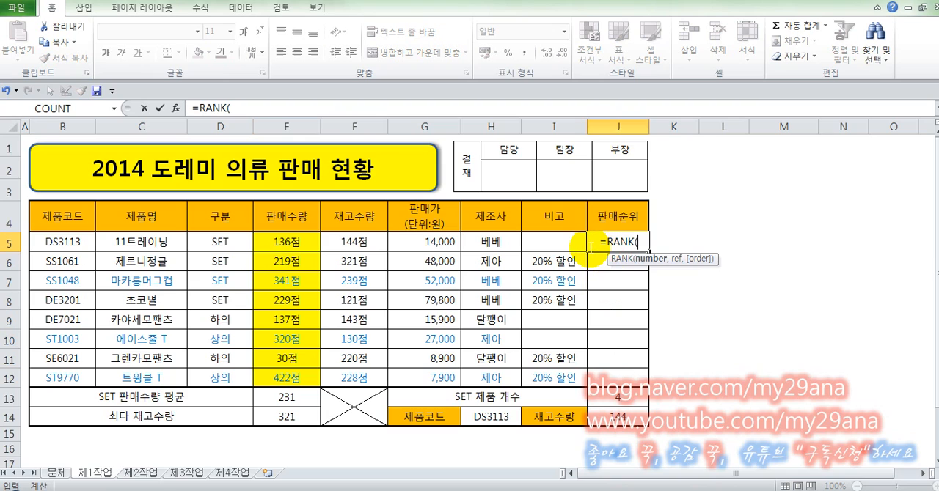
{"action": "left_click", "coordinate": [176, 110]}
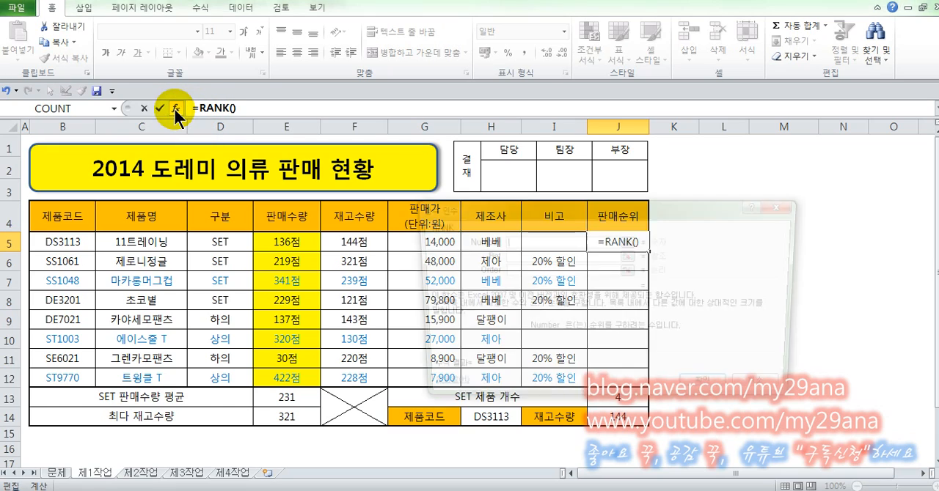
{"action": "left_click_drag", "start_coordinate": [529, 213], "coordinate": [678, 191]}
{"action": "left_click", "coordinate": [687, 219]}
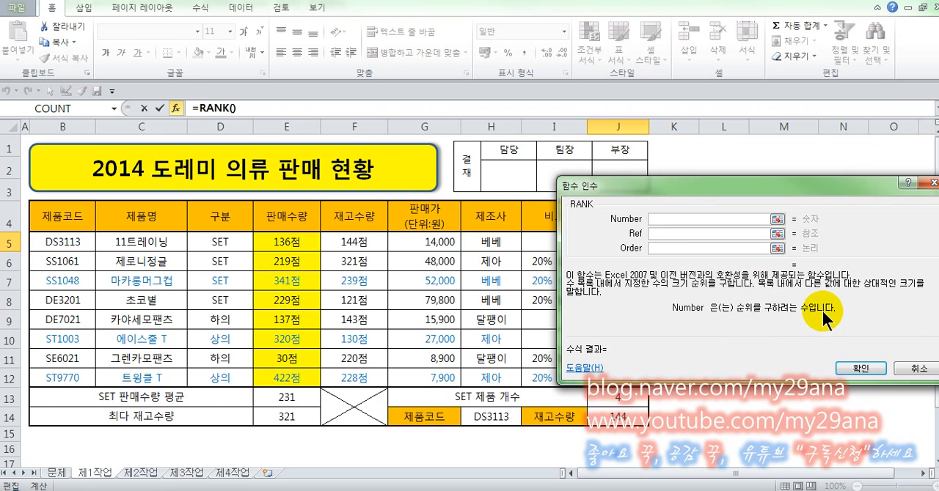
{"action": "left_click", "coordinate": [284, 244]}
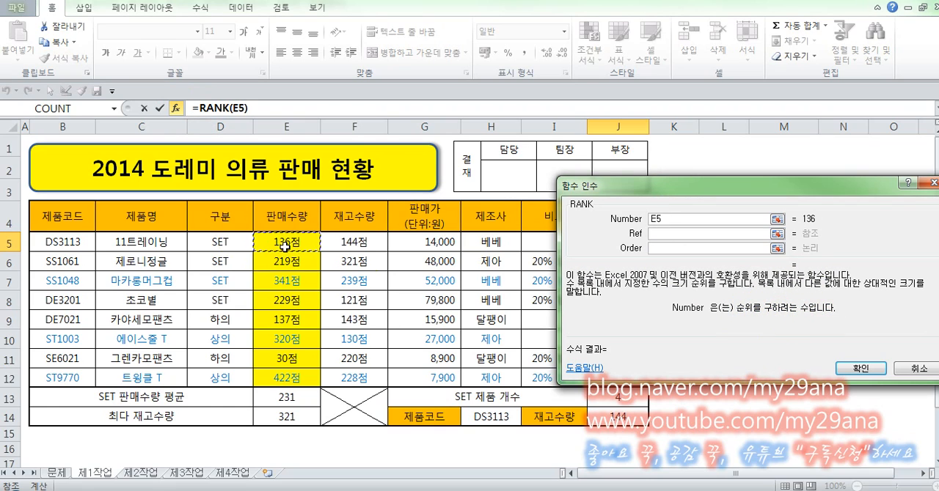
{"action": "left_click", "coordinate": [706, 234]}
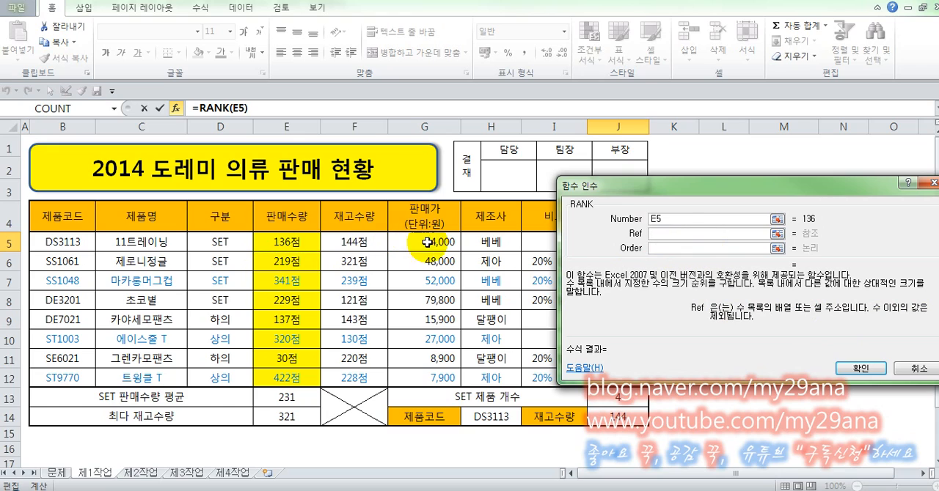
{"action": "left_click_drag", "start_coordinate": [673, 220], "coordinate": [620, 229]}
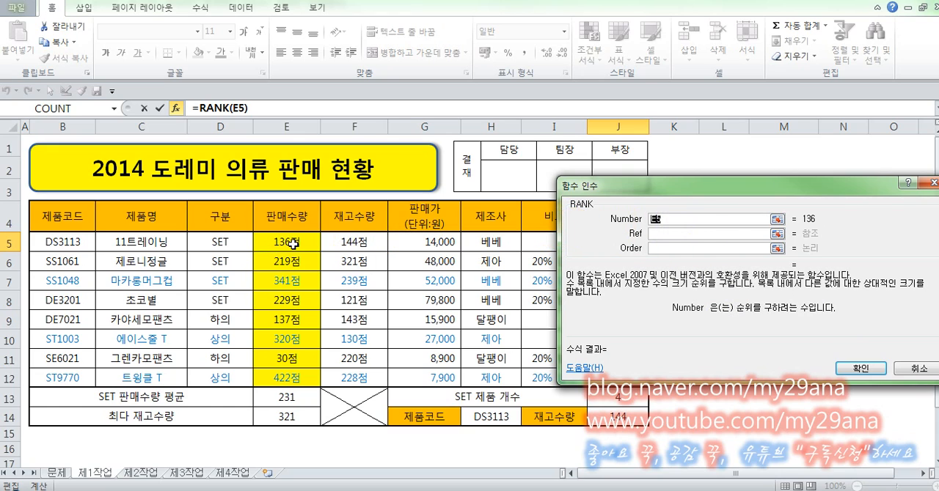
{"action": "left_click_drag", "start_coordinate": [290, 242], "coordinate": [287, 378]}
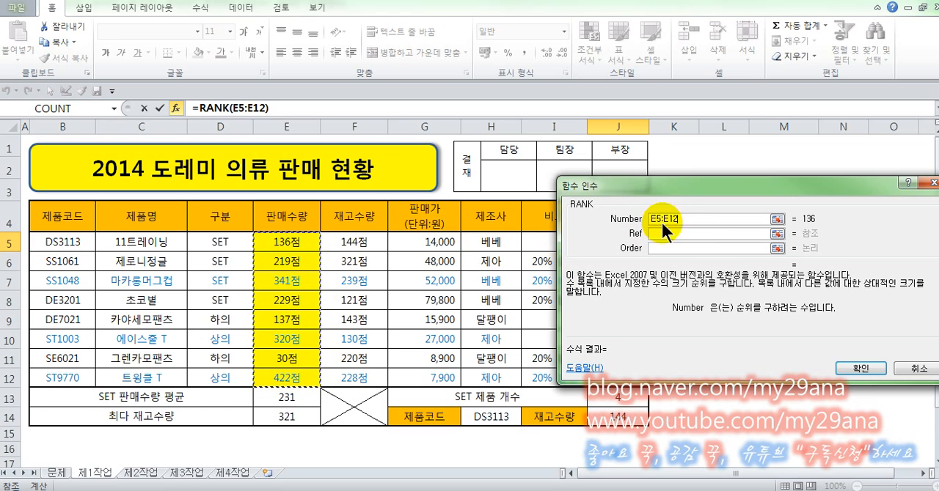
{"action": "left_click_drag", "start_coordinate": [679, 218], "coordinate": [649, 218]}
{"action": "key", "text": "BackSpace"}
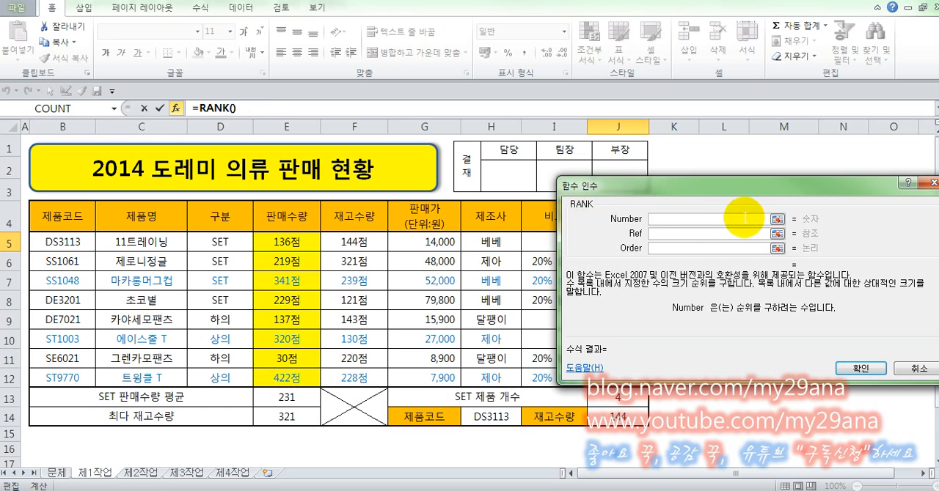
Set the RANK Number argument to E5 and Ref to E5:E12, leave Order empty, and enter the formula in J5
{"action": "left_click", "coordinate": [292, 242]}
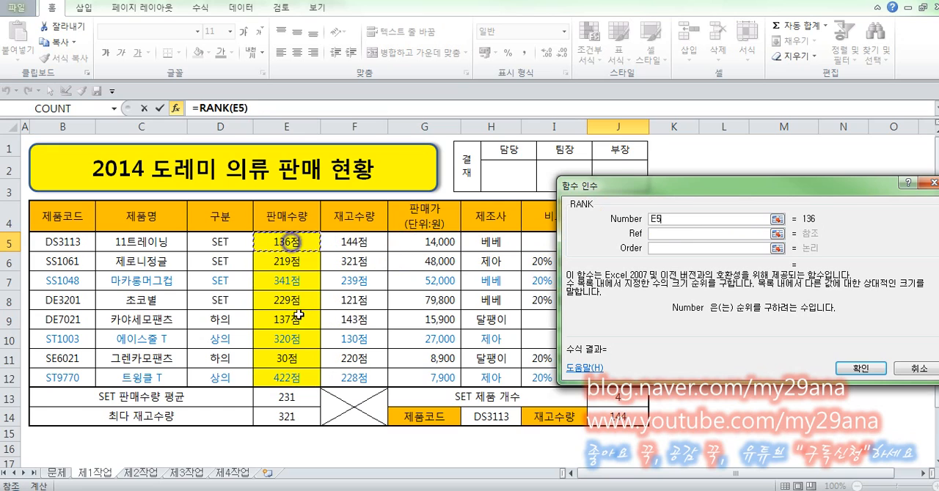
{"action": "left_click", "coordinate": [695, 233]}
{"action": "left_click", "coordinate": [295, 242]}
{"action": "left_click_drag", "start_coordinate": [294, 242], "coordinate": [297, 380]}
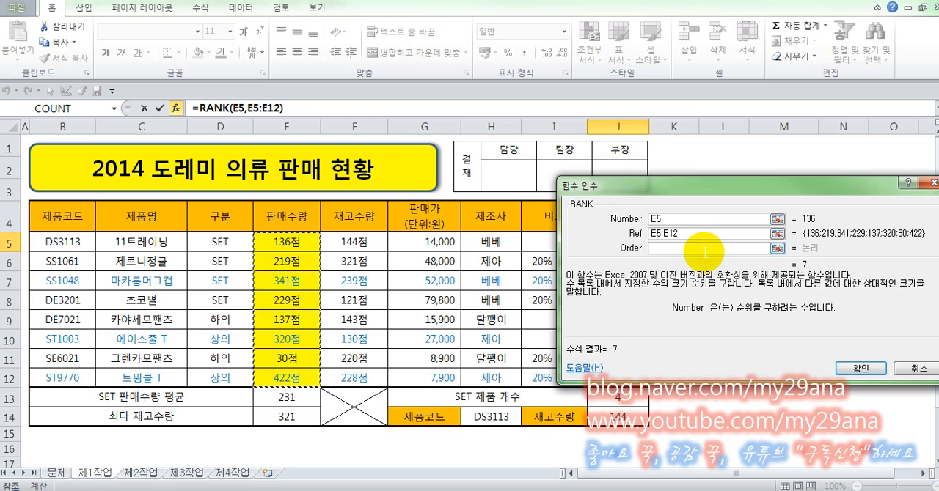
{"action": "left_click", "coordinate": [704, 248]}
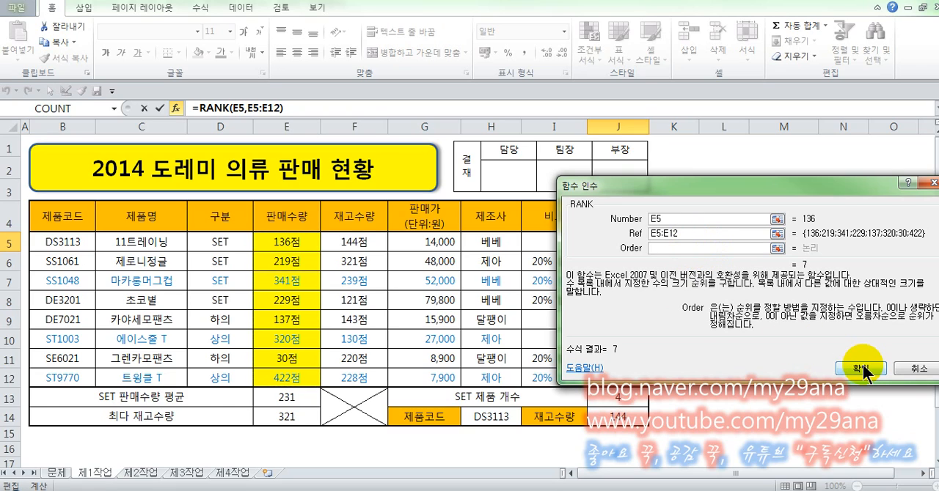
{"action": "left_click", "coordinate": [836, 363]}
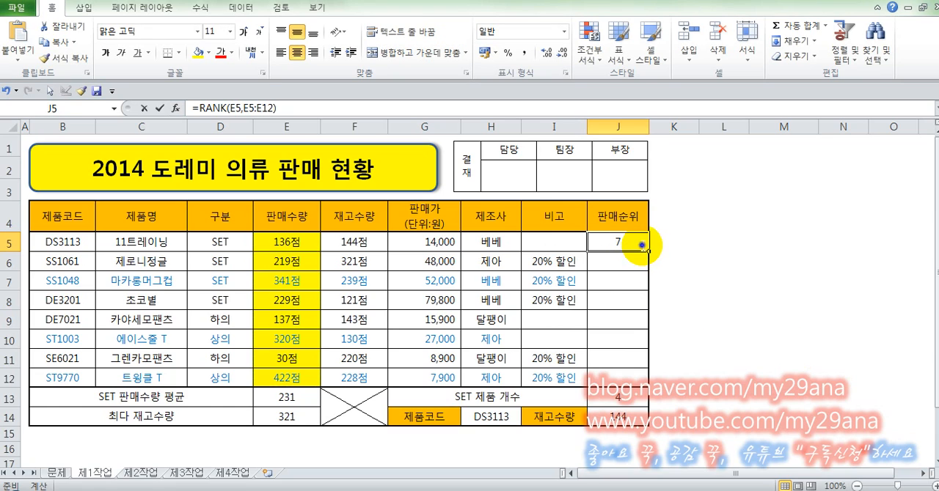
Lock the rows of the reference range in J5's formula so it reads =RANK(E5,E$5:E$12)
{"action": "double_click", "coordinate": [641, 243]}
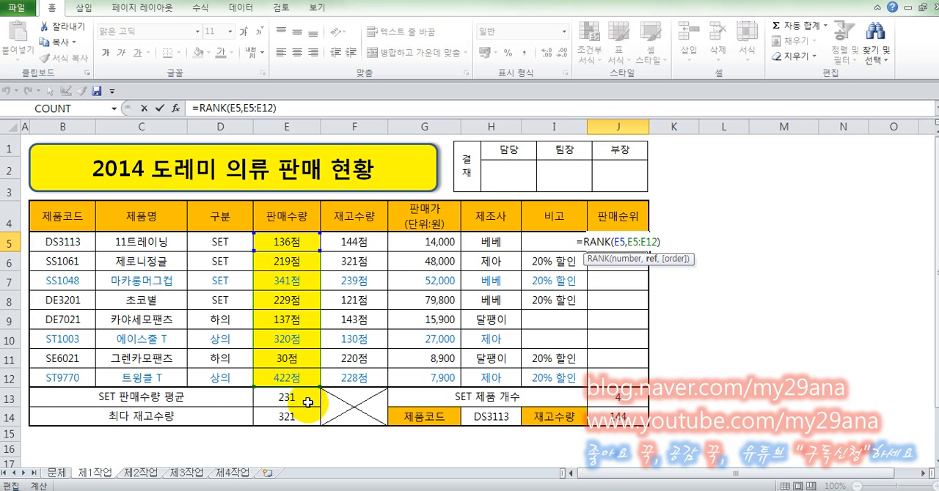
{"action": "left_click", "coordinate": [632, 243]}
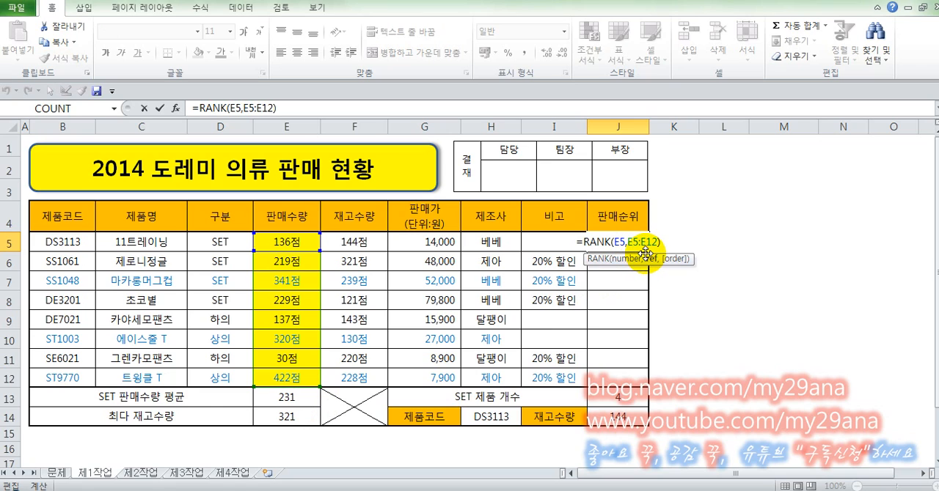
{"action": "key", "text": "F4"}
{"action": "key", "text": "F4"}
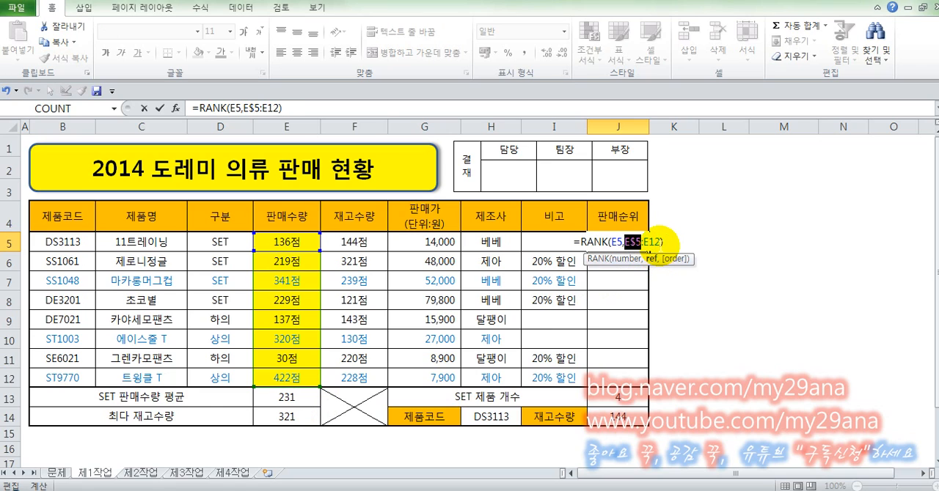
{"action": "left_click", "coordinate": [653, 241]}
{"action": "key", "text": "F4"}
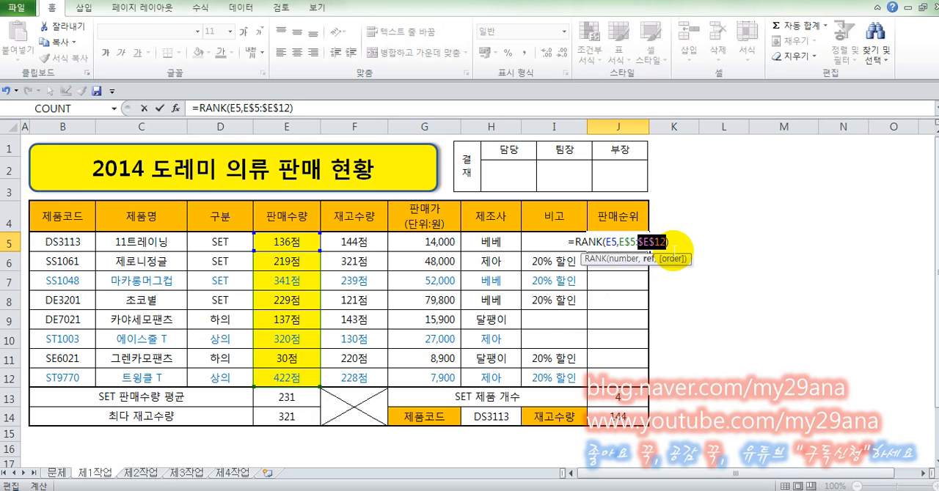
{"action": "key", "text": "F4"}
{"action": "key", "text": "Return"}
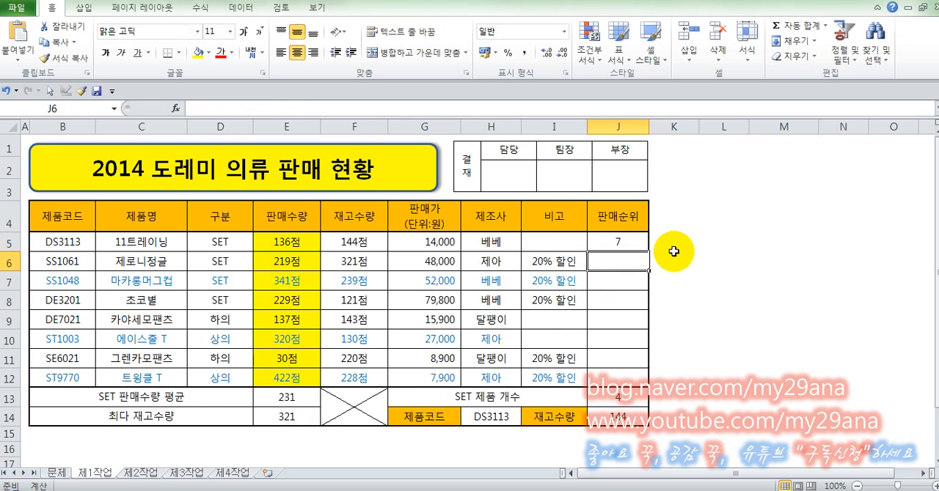
Fill the RANK formula from J5 down to J12 and re-enter the formulas in that range to recalculate the sales ranks
{"action": "left_click", "coordinate": [621, 244]}
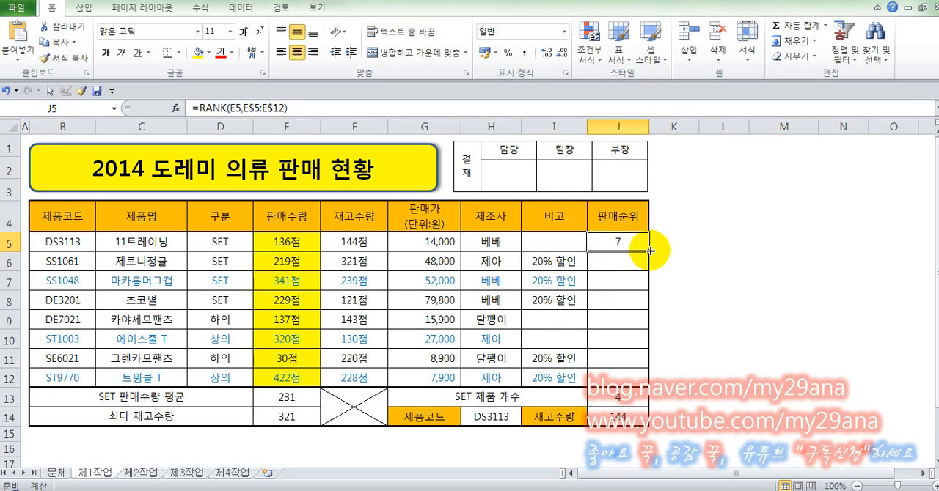
{"action": "double_click", "coordinate": [650, 251]}
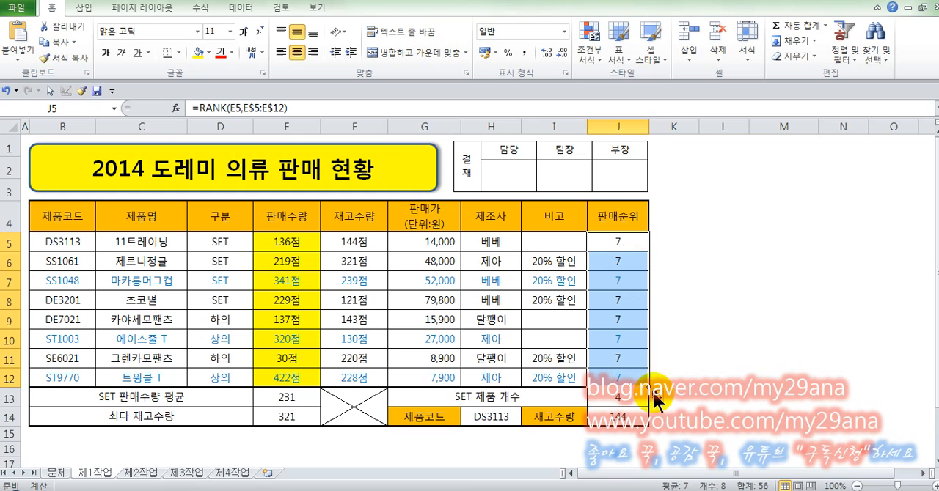
{"action": "left_click", "coordinate": [604, 241]}
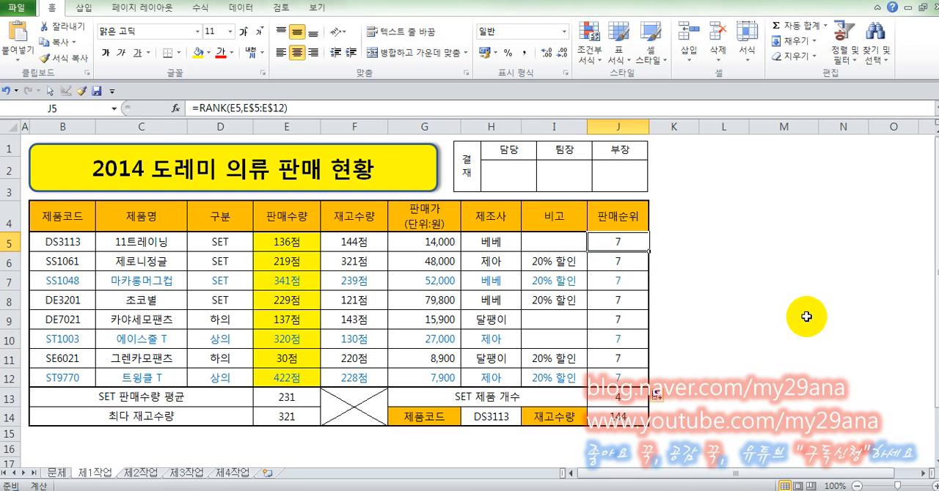
{"action": "key", "text": "F2"}
{"action": "key", "text": "Return"}
{"action": "key", "text": "F2"}
{"action": "key", "text": "Return"}
{"action": "key", "text": "F2"}
{"action": "key", "text": "Return"}
{"action": "key", "text": "F2"}
{"action": "key", "text": "Return"}
{"action": "key", "text": "F2"}
{"action": "key", "text": "Return"}
{"action": "key", "text": "F2"}
{"action": "key", "text": "Return"}
{"action": "key", "text": "F2"}
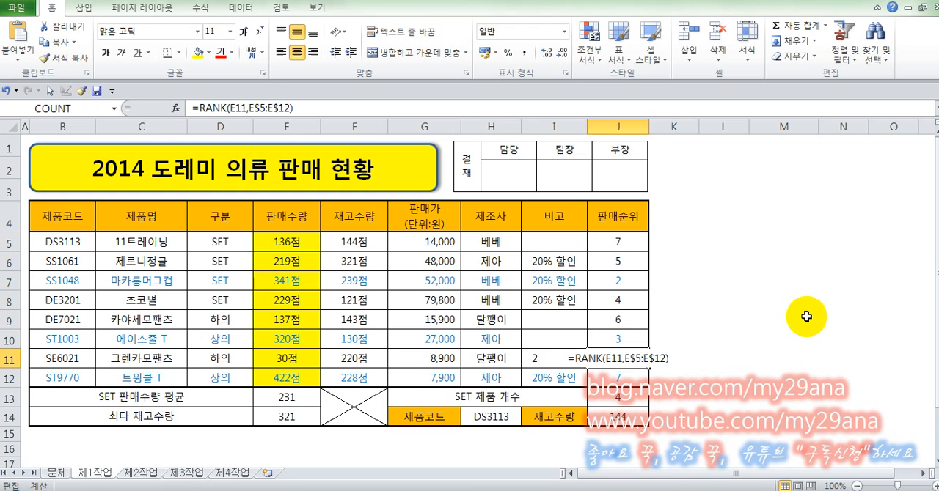
{"action": "key", "text": "Return"}
{"action": "key", "text": "F2"}
{"action": "key", "text": "Return"}
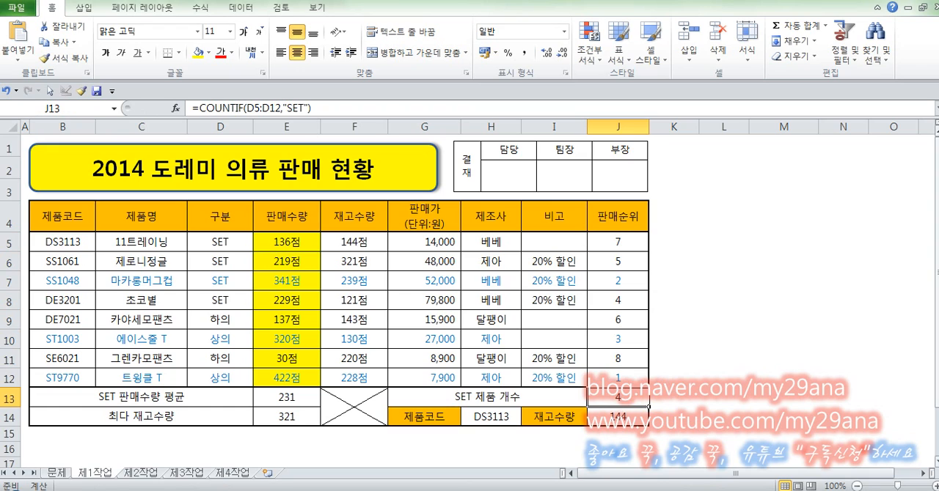
{"action": "left_click", "coordinate": [729, 299]}
Append &"위" to the RANK formula in J5
{"action": "left_click", "coordinate": [632, 244]}
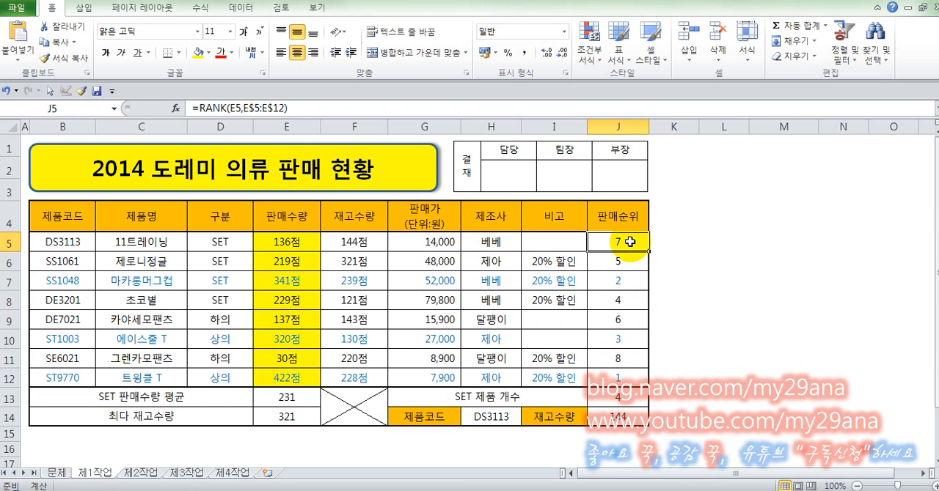
{"action": "left_click", "coordinate": [389, 107]}
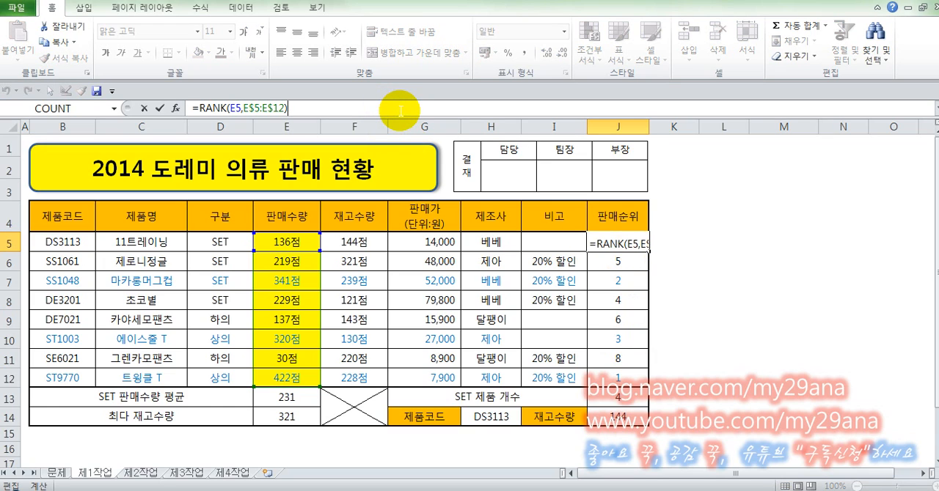
{"action": "type", "text": "&"}
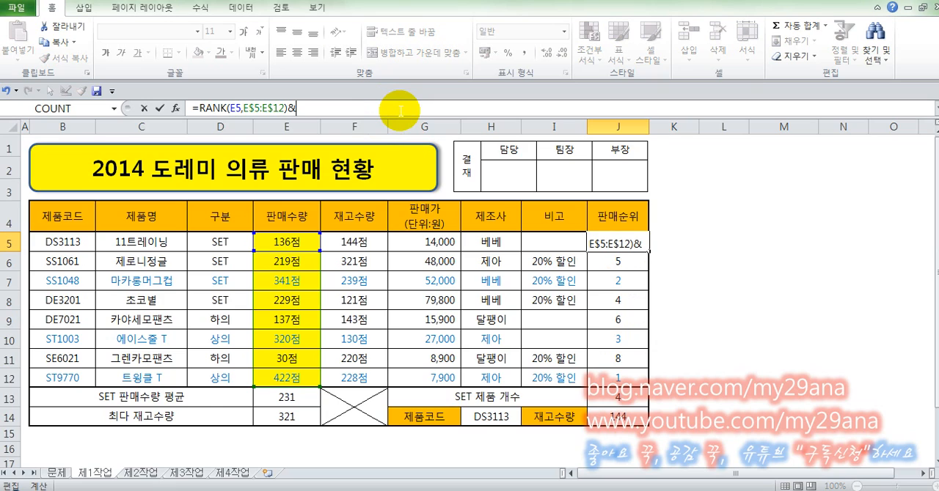
{"action": "type", "text": "\"D"}
{"action": "type", "text": "위"}
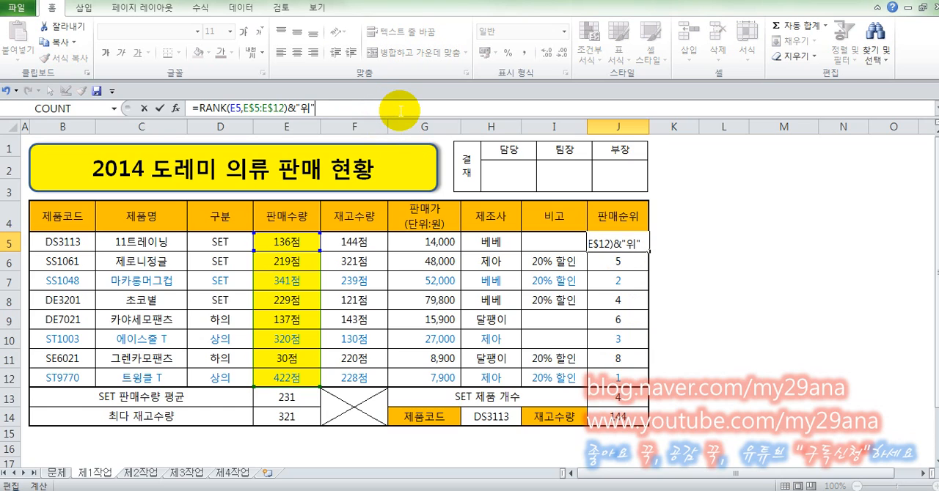
{"action": "key", "text": "Return"}
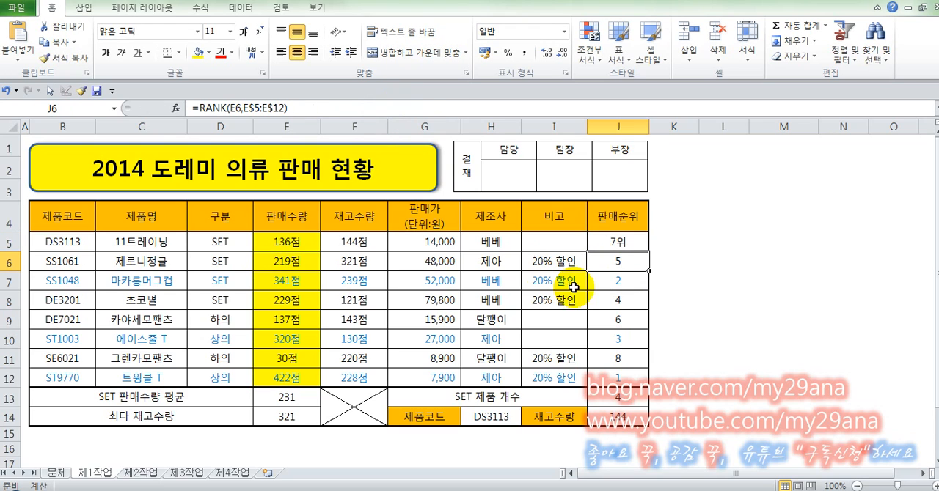
Insert a space before the & in J5's formula so it reads =RANK(E5,E$5:E$12) &"위"
{"action": "left_click", "coordinate": [620, 241]}
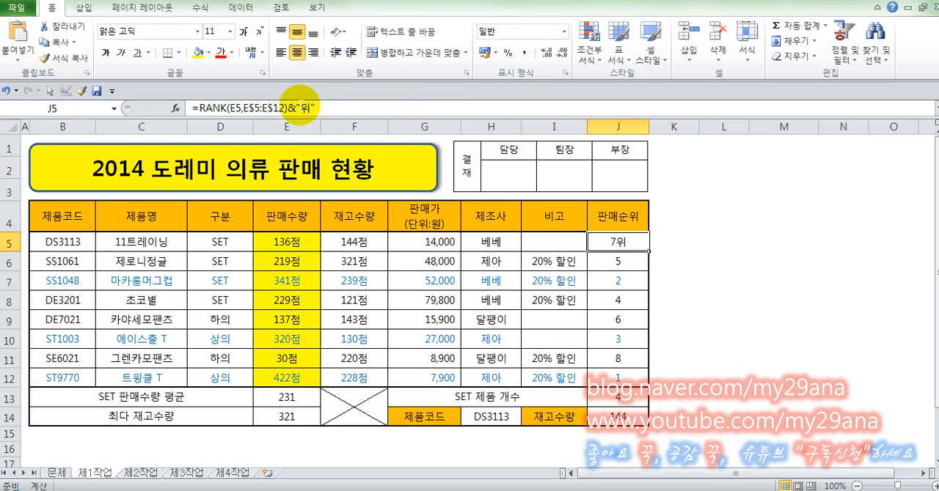
{"action": "left_click", "coordinate": [298, 105]}
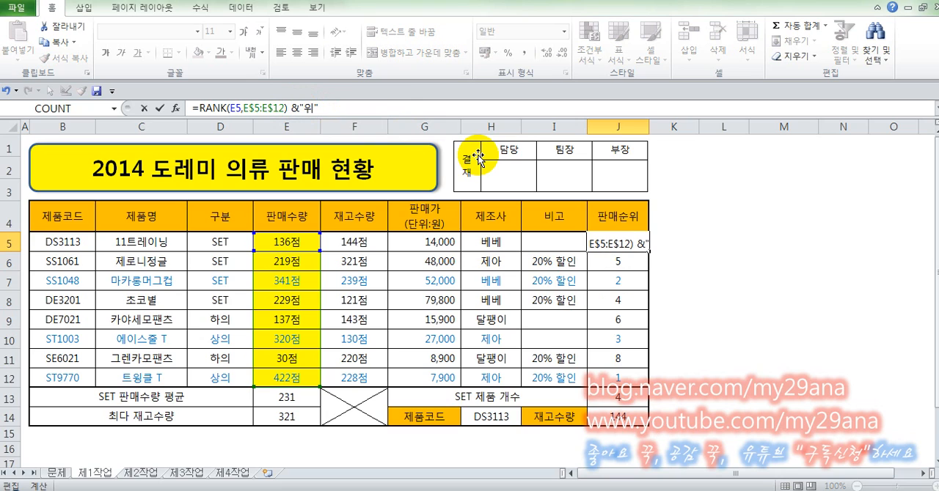
{"action": "key", "text": "ctrl+Return"}
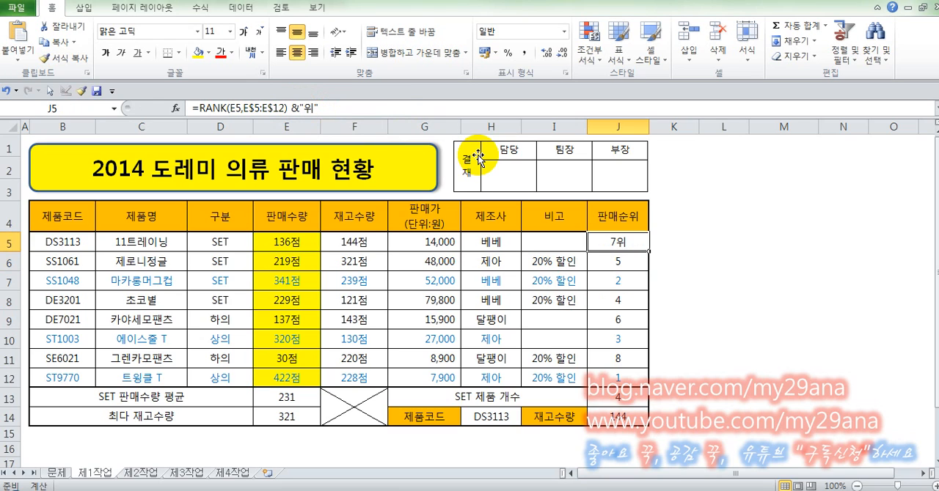
Try a space before 위 inside the quotation marks of J5's formula and remove it again
{"action": "left_click", "coordinate": [285, 108]}
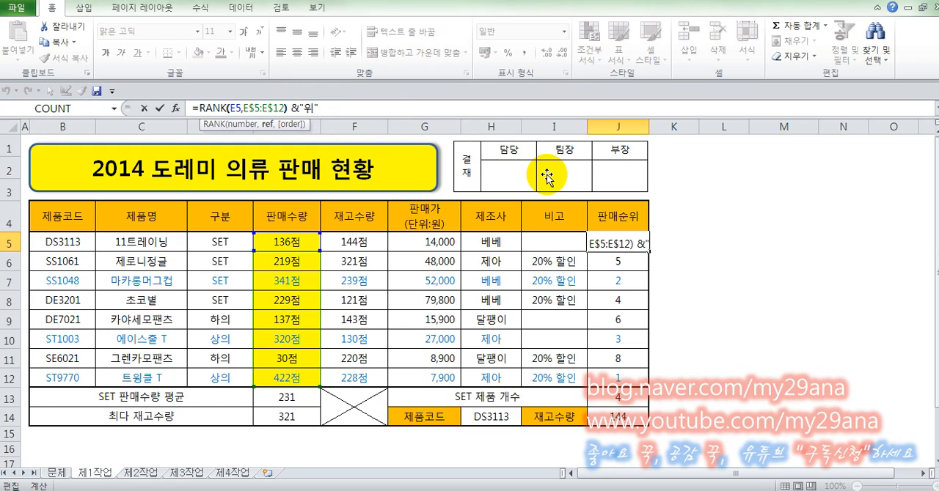
{"action": "key", "text": "Right"}
{"action": "key", "text": "Right"}
{"action": "key", "text": "Right"}
{"action": "key", "text": "Right"}
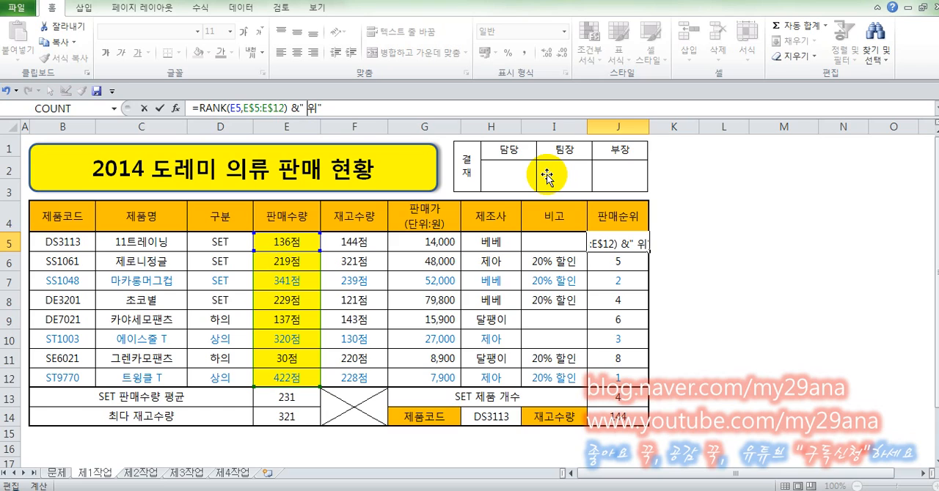
{"action": "key", "text": "BackSpace"}
{"action": "key", "text": "Return"}
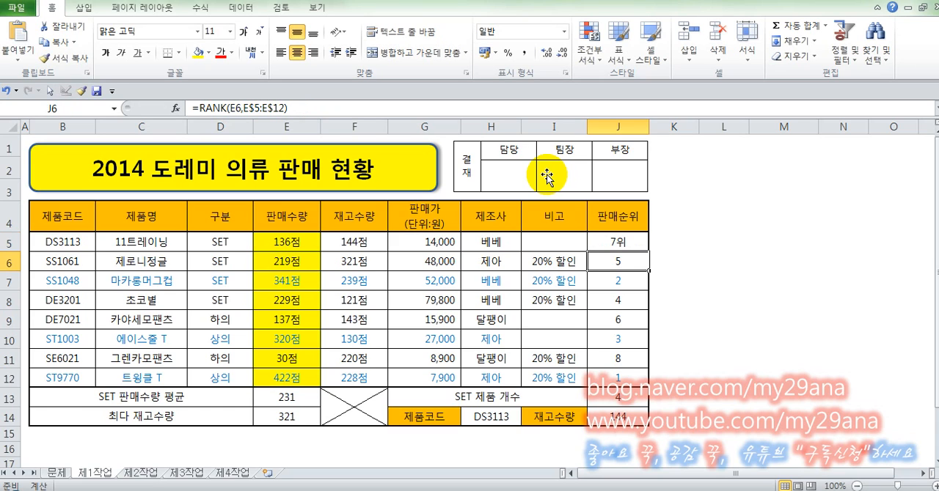
Fill J5's RANK formula with &"위" down the column through J14 and re-enter the formulas in J5:J12 to recalculate the ranks
{"action": "left_click", "coordinate": [635, 243]}
{"action": "double_click", "coordinate": [649, 252]}
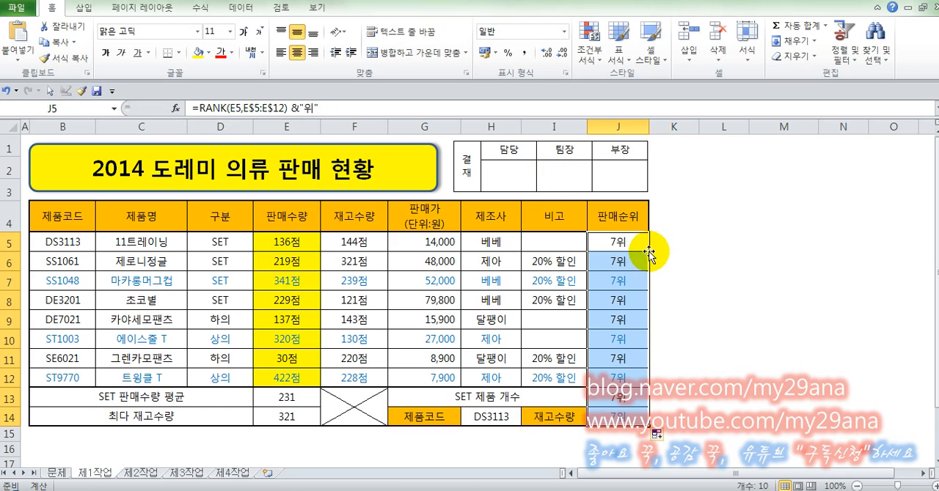
{"action": "left_click", "coordinate": [622, 241]}
{"action": "double_click", "coordinate": [633, 244]}
{"action": "key", "text": "Return"}
{"action": "key", "text": "F2"}
{"action": "key", "text": "Return"}
{"action": "key", "text": "F2"}
{"action": "key", "text": "Return"}
{"action": "key", "text": "F2"}
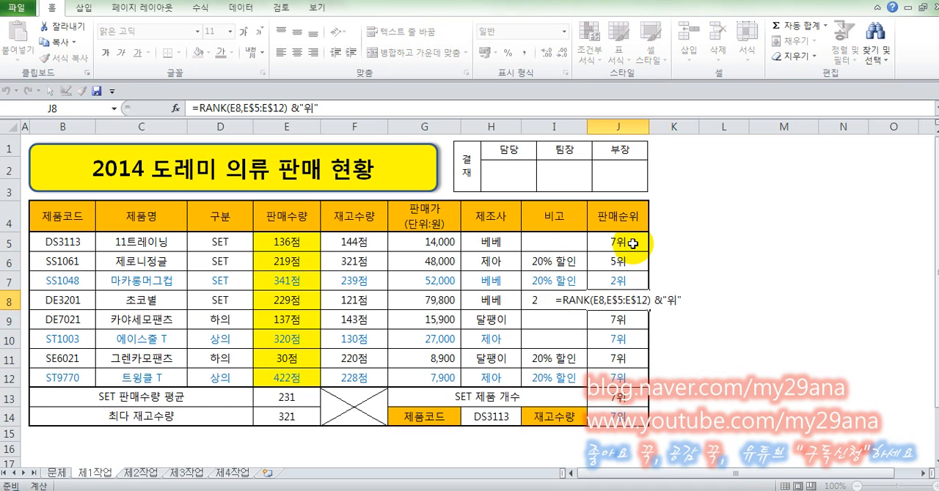
{"action": "key", "text": "Return"}
Clear the surplus rank formula from J13, then review the finished rank formulas in J5 and J12
{"action": "key", "text": "F2"}
{"action": "key", "text": "Return"}
{"action": "key", "text": "F2"}
{"action": "key", "text": "Return"}
{"action": "key", "text": "F2"}
{"action": "key", "text": "Return"}
{"action": "key", "text": "F2"}
{"action": "key", "text": "Return"}
{"action": "key", "text": "F2"}
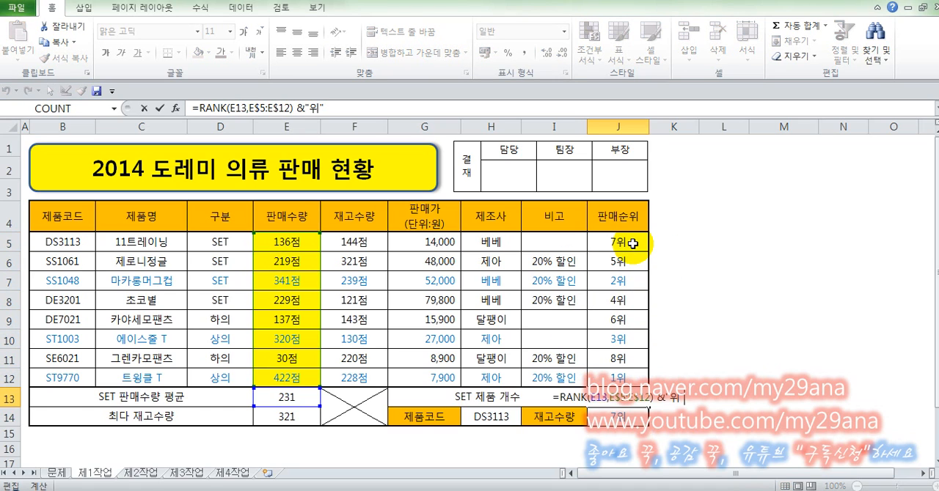
{"action": "key", "text": "Escape"}
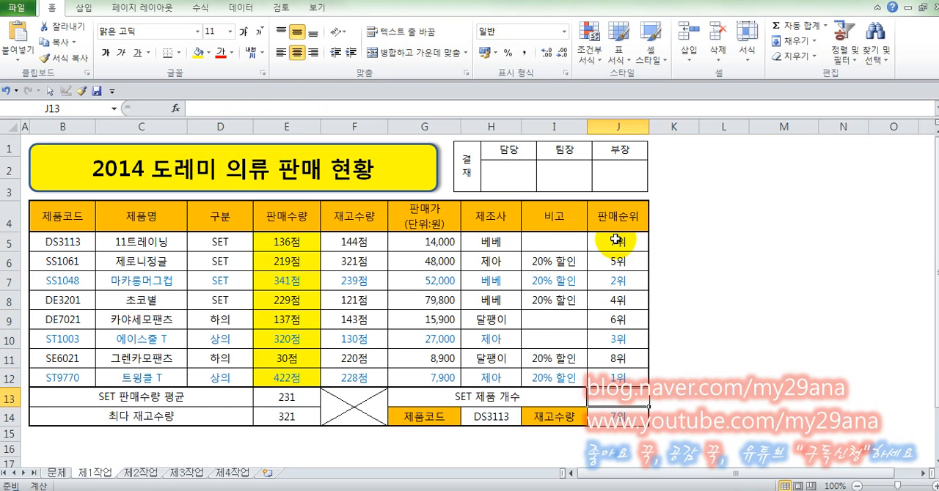
{"action": "left_click", "coordinate": [620, 241]}
{"action": "left_click", "coordinate": [641, 383]}
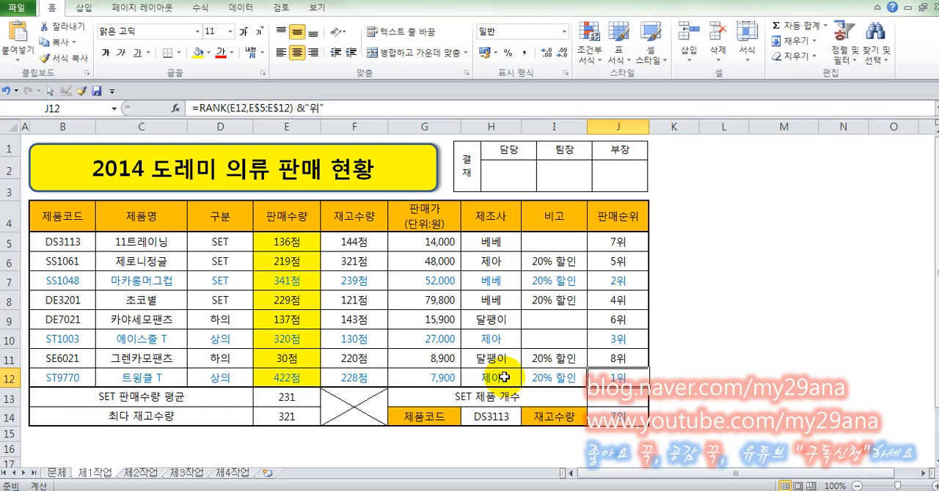
{"action": "left_click", "coordinate": [362, 436]}
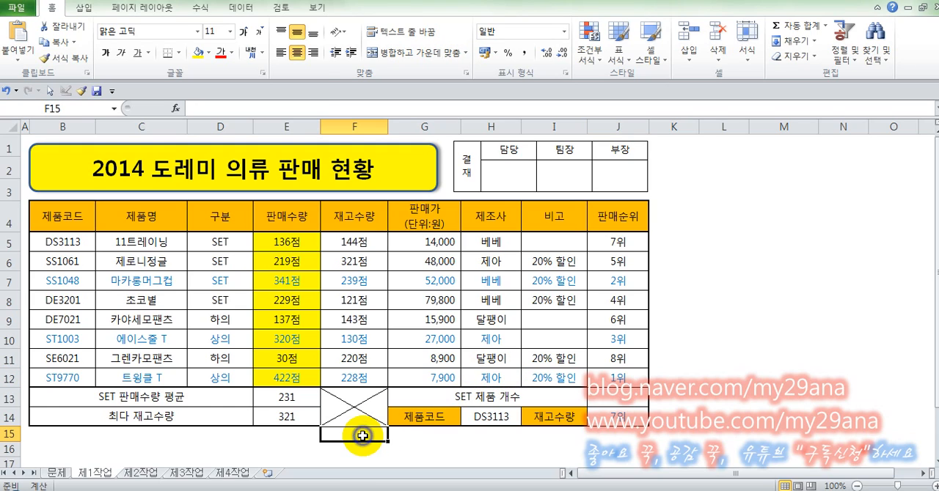